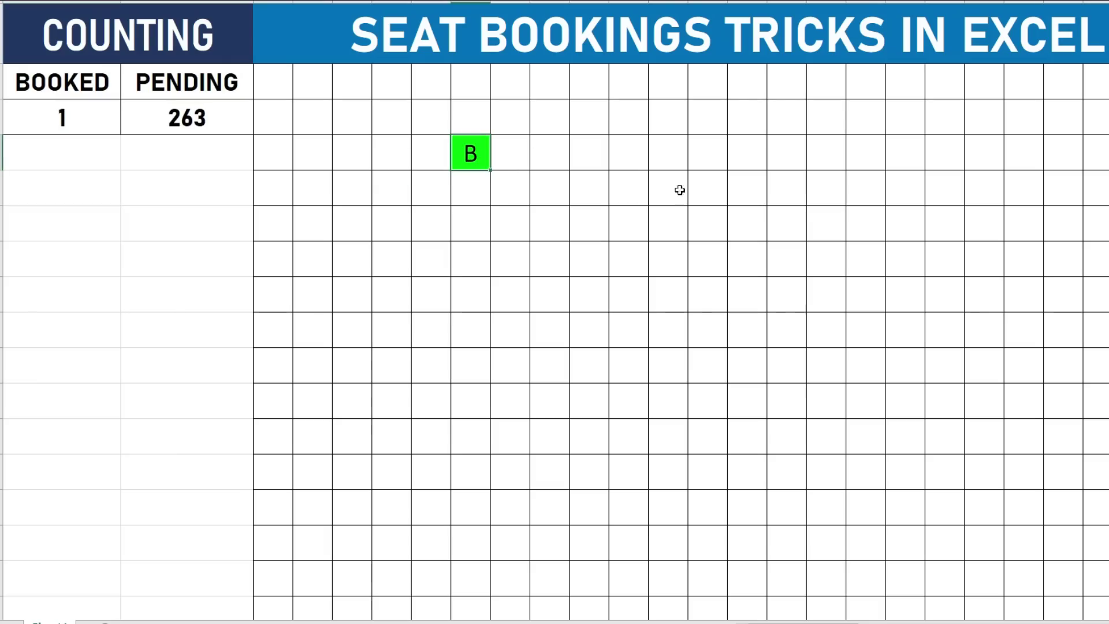
Step: Book a first batch of seats across the left and middle of the grid as green B cells
click(453, 333)
click(360, 287)
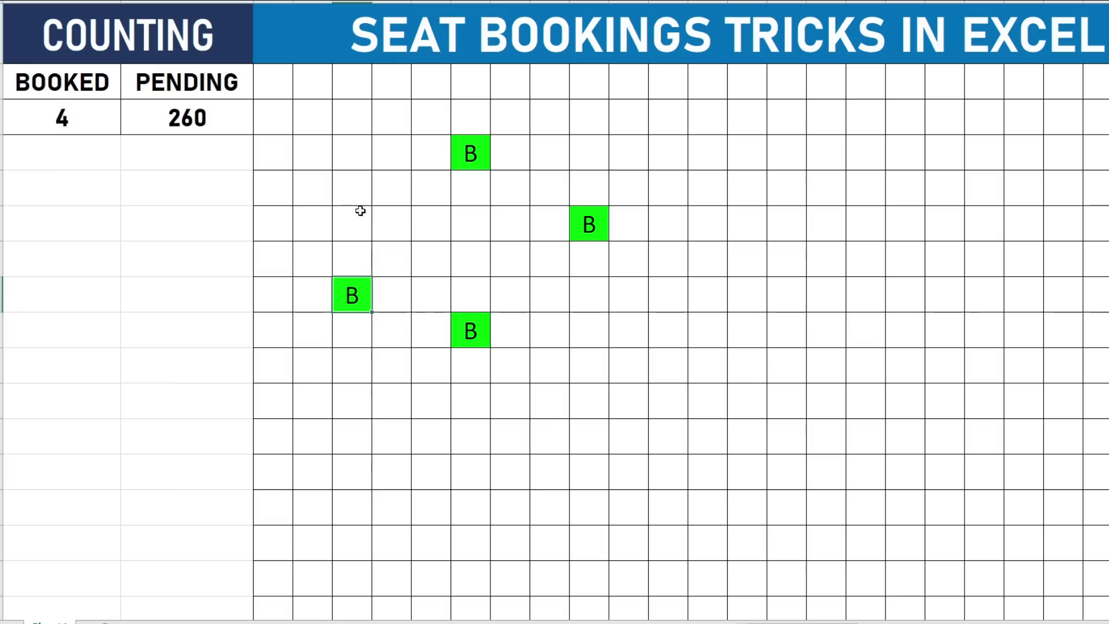
click(382, 190)
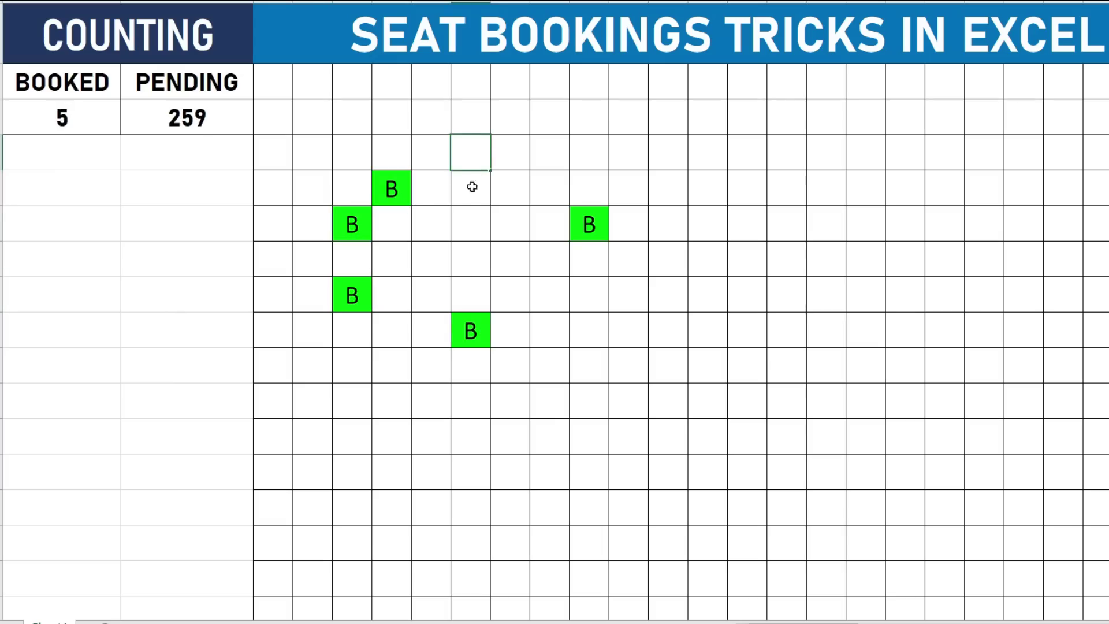
click(526, 278)
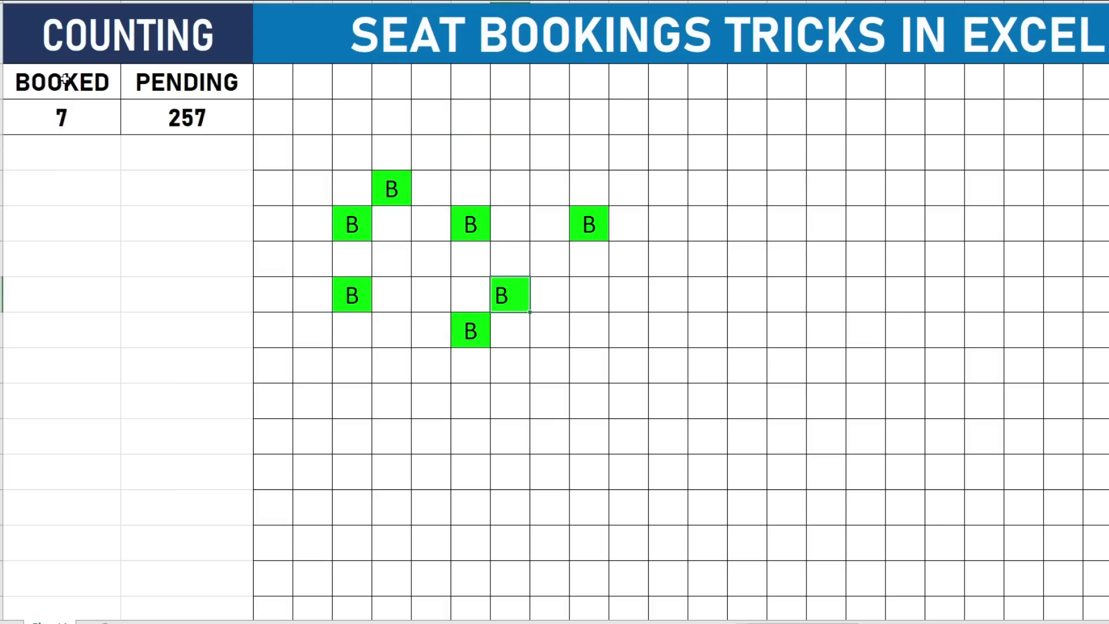
click(495, 434)
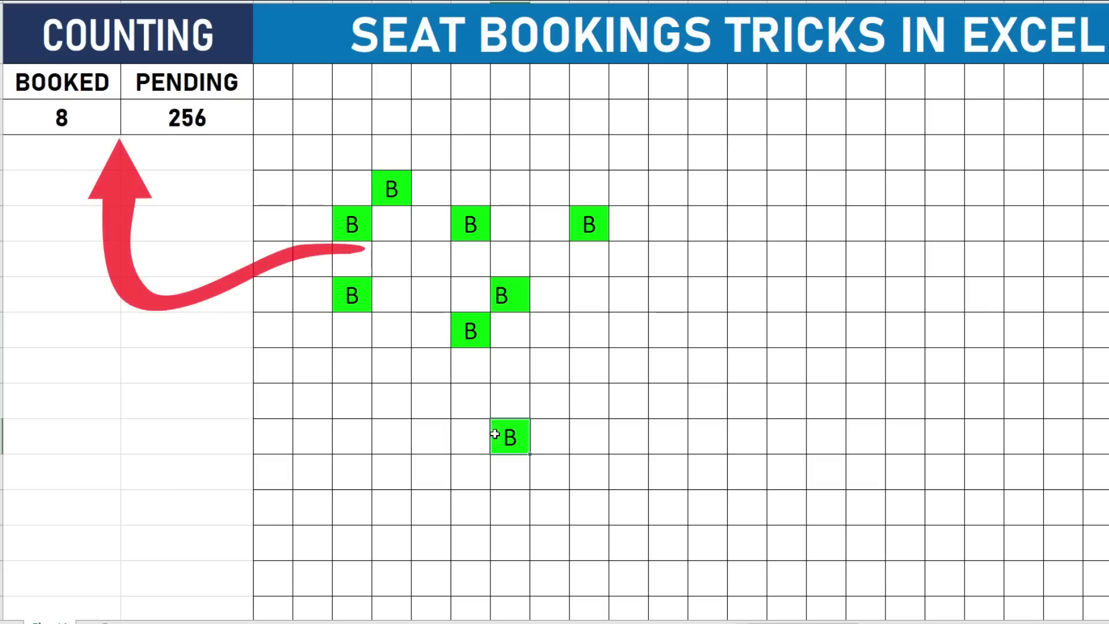
click(404, 435)
click(611, 386)
click(635, 299)
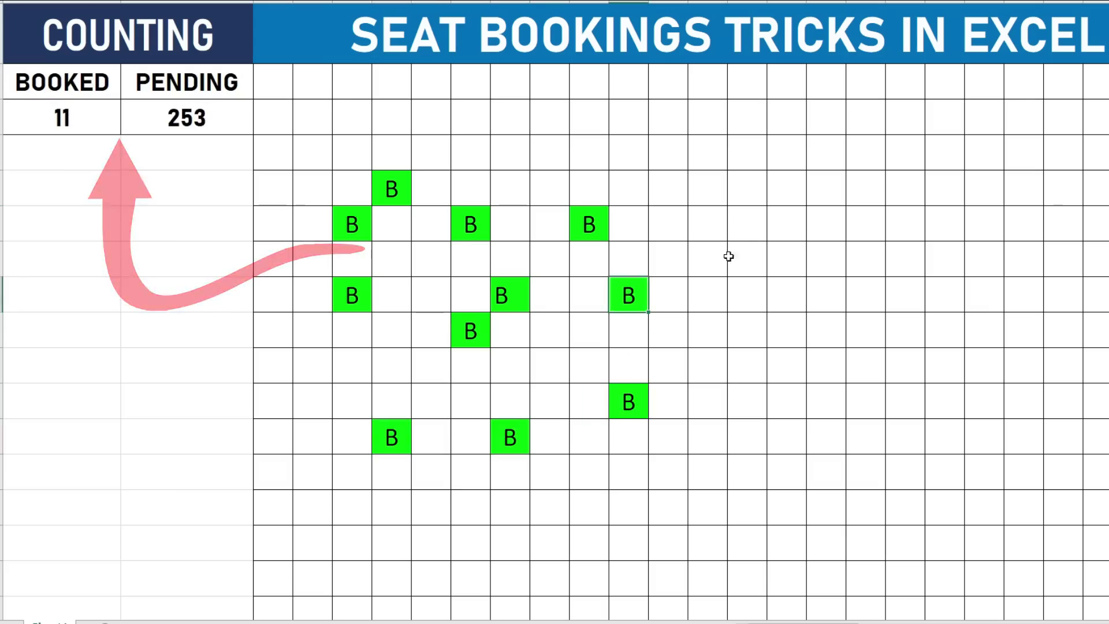
click(745, 258)
click(791, 329)
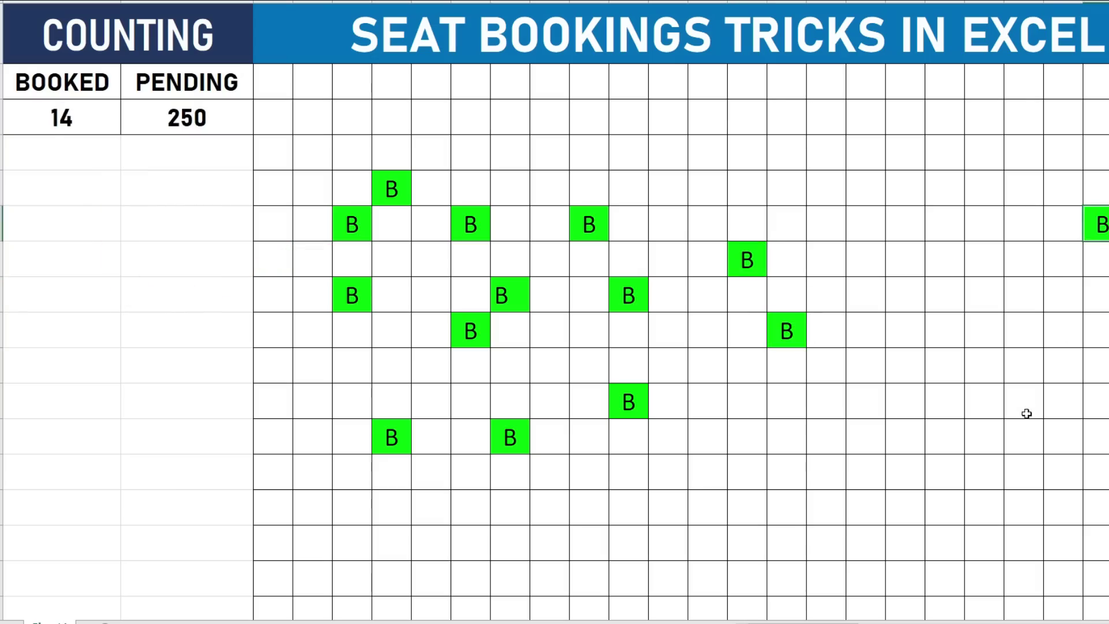
click(914, 446)
Step: Book more seats across the top rows and right side of the grid
click(900, 260)
click(979, 159)
click(826, 153)
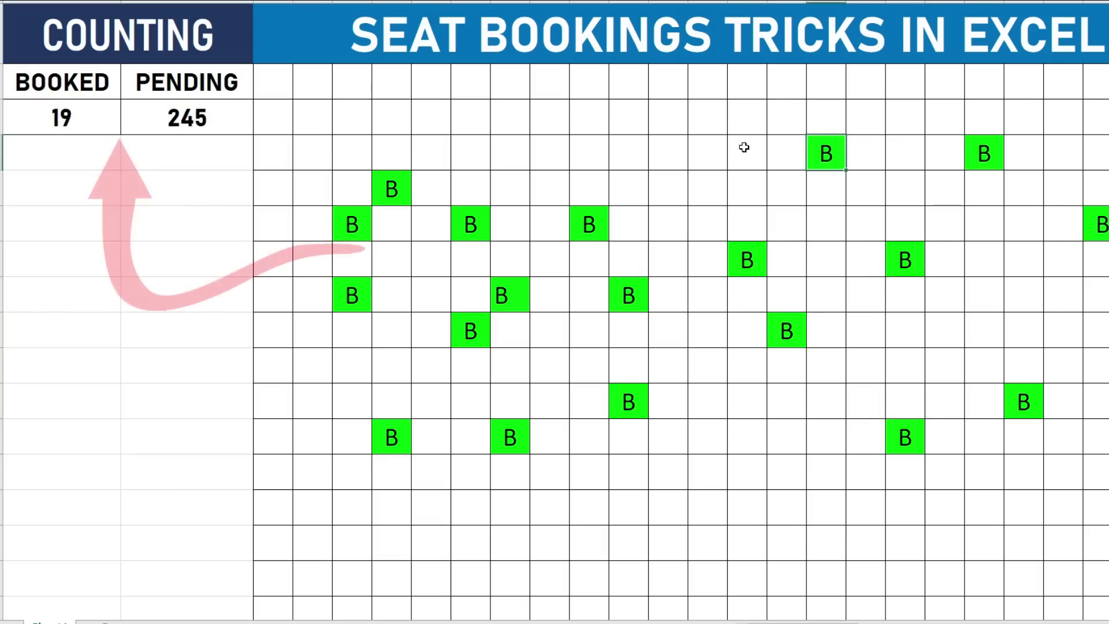
click(707, 121)
click(645, 163)
click(708, 364)
click(747, 471)
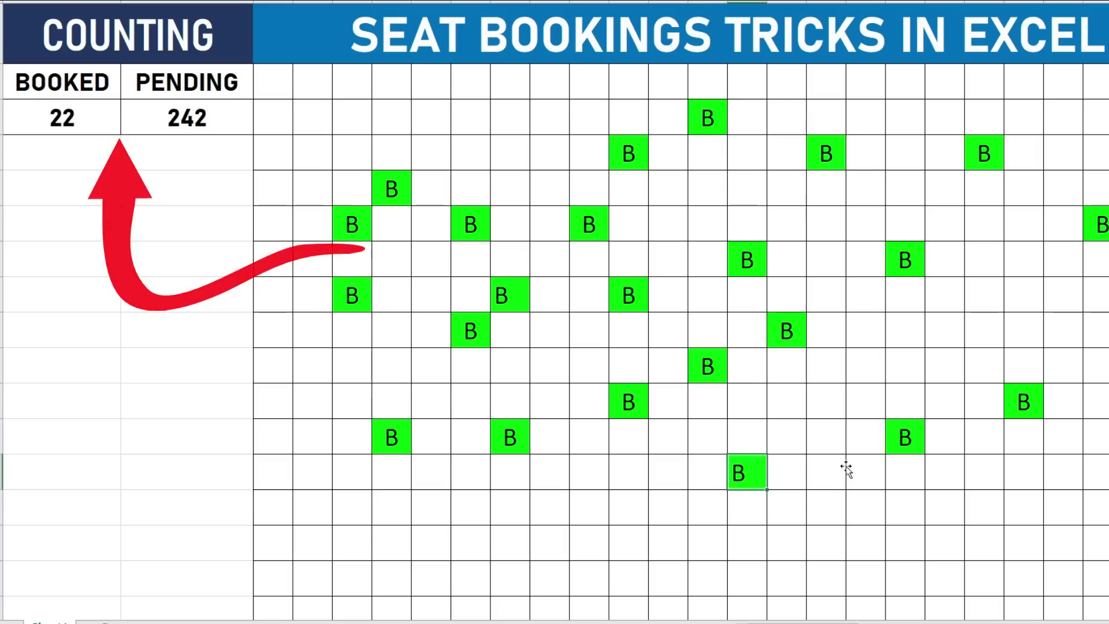
click(826, 472)
click(905, 295)
click(982, 330)
click(981, 365)
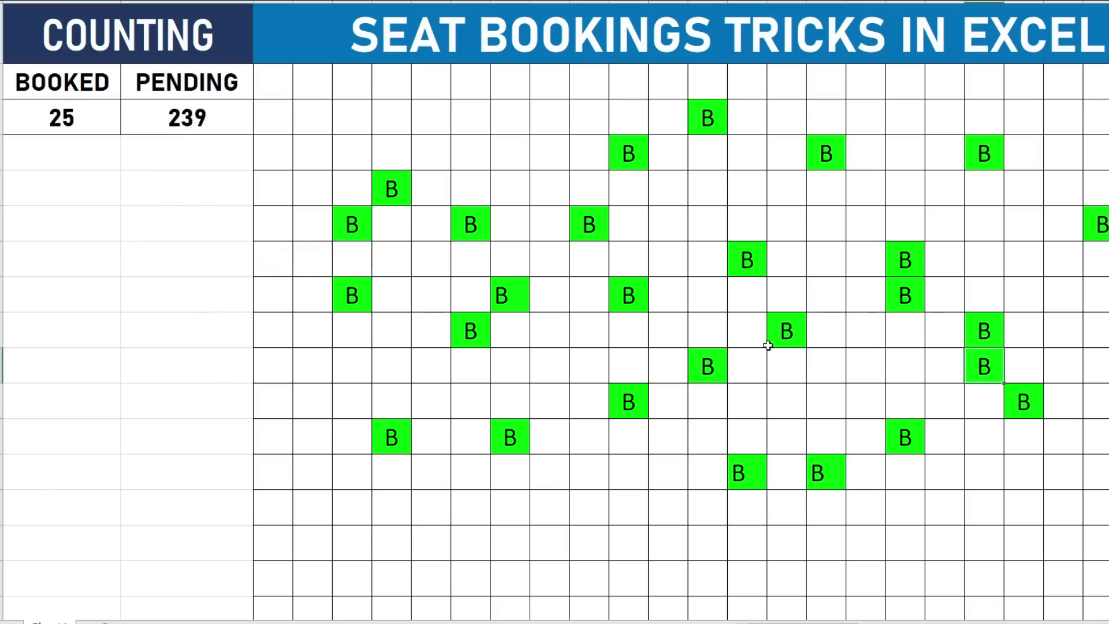
Step: Cancel two bookings by clearing their cells, leaving 23 booked and 241 pending
click(786, 332)
key(Delete)
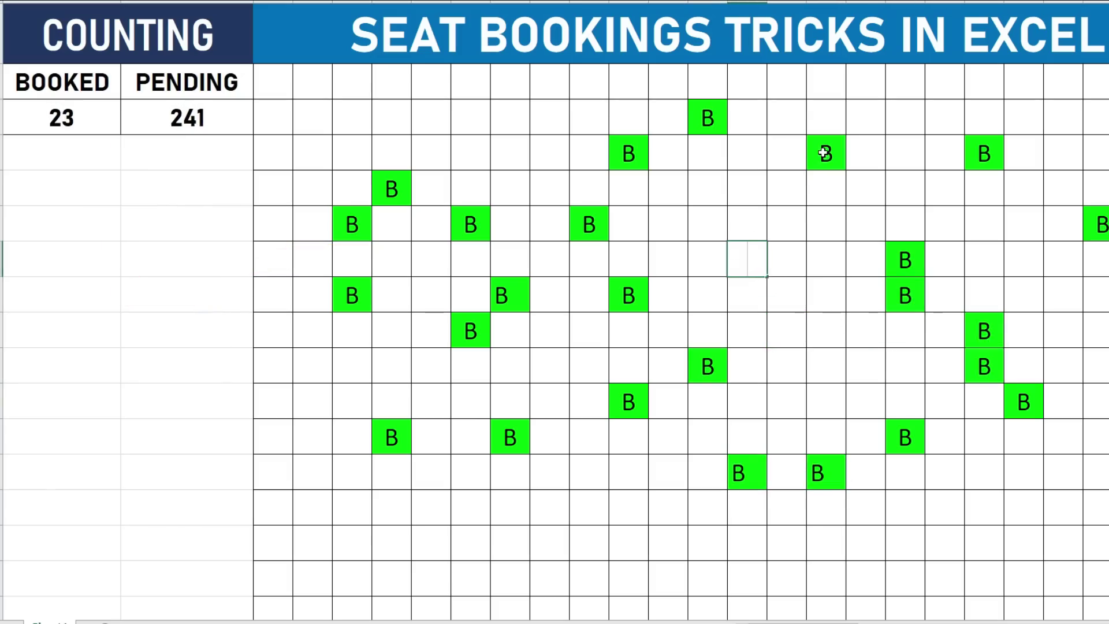
click(823, 152)
key(Delete)
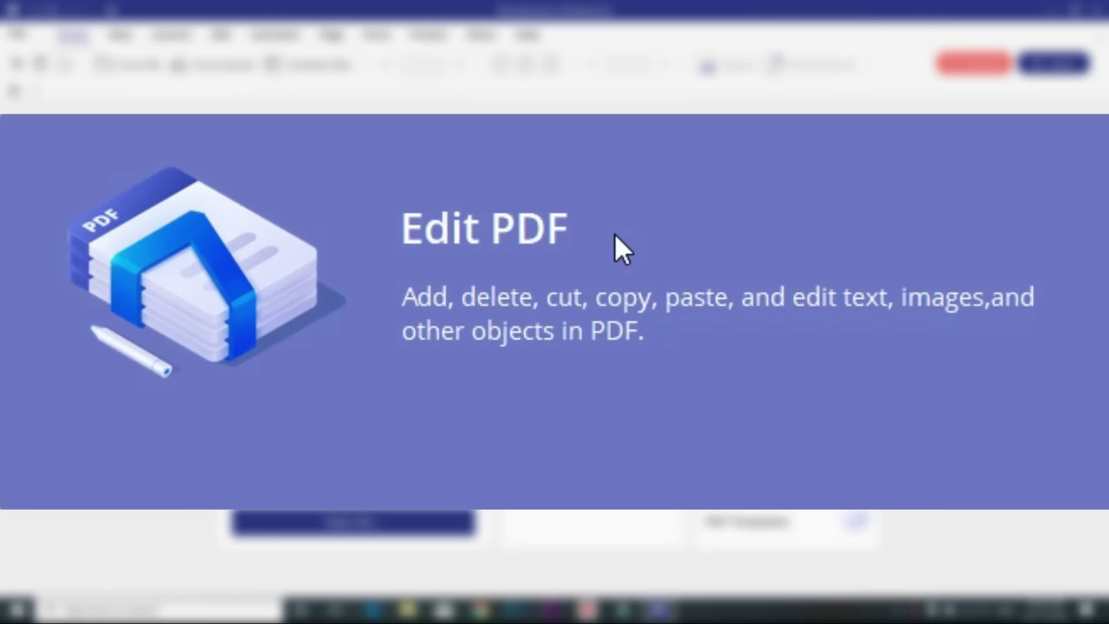
Step: Delete the first-paragraph sentences, enlarge CHAPTER 1, and save the conversion as final.pptx on the Desktop
key(Delete)
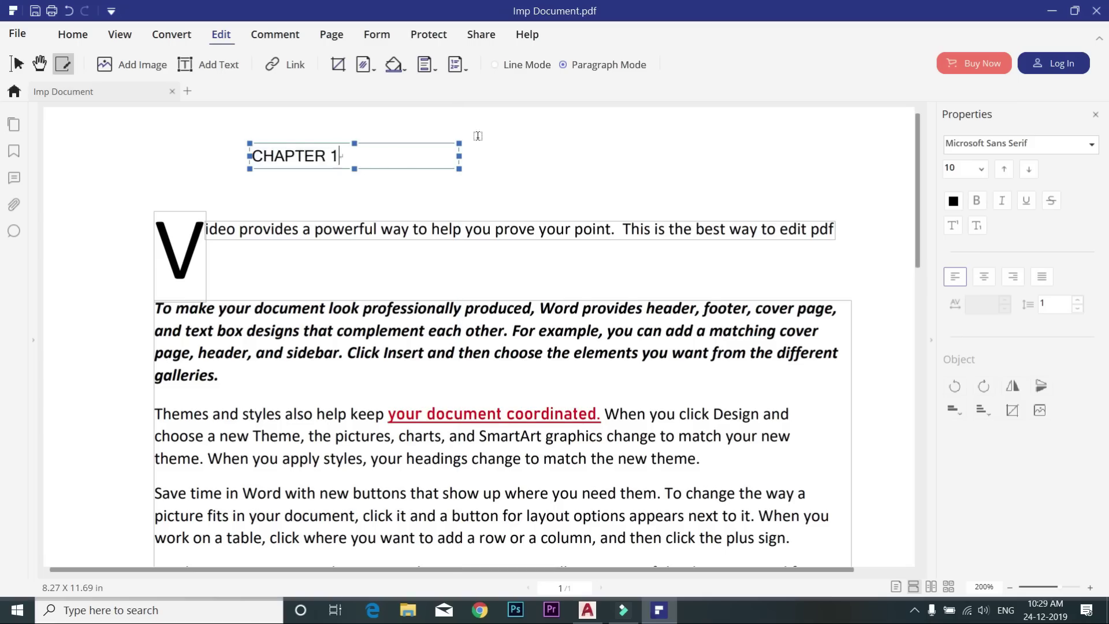
click(981, 169)
click(131, 64)
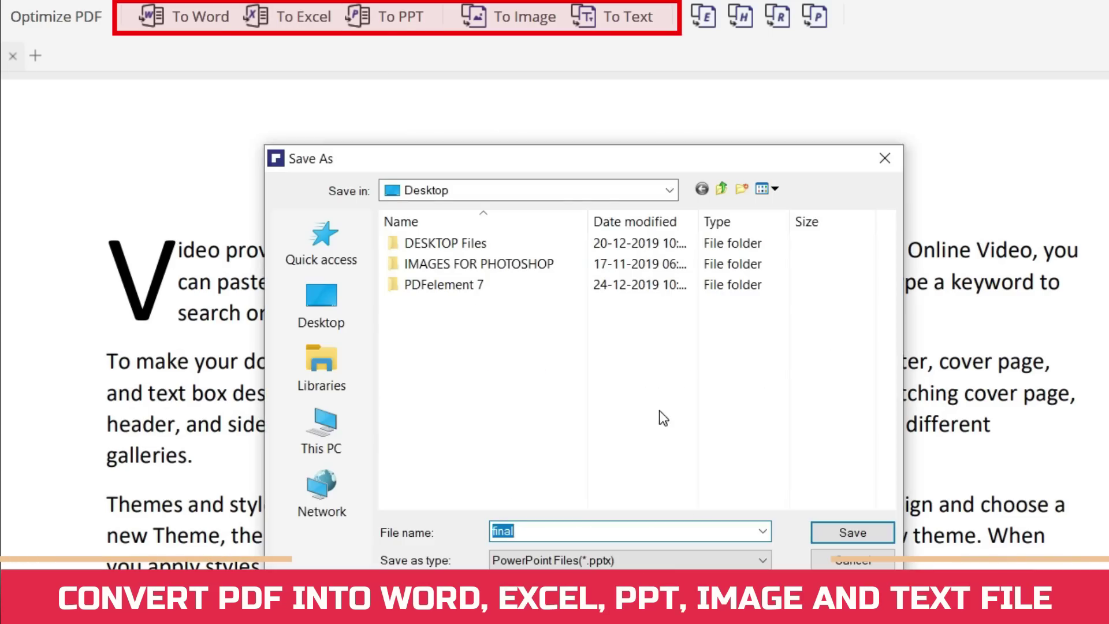
click(844, 531)
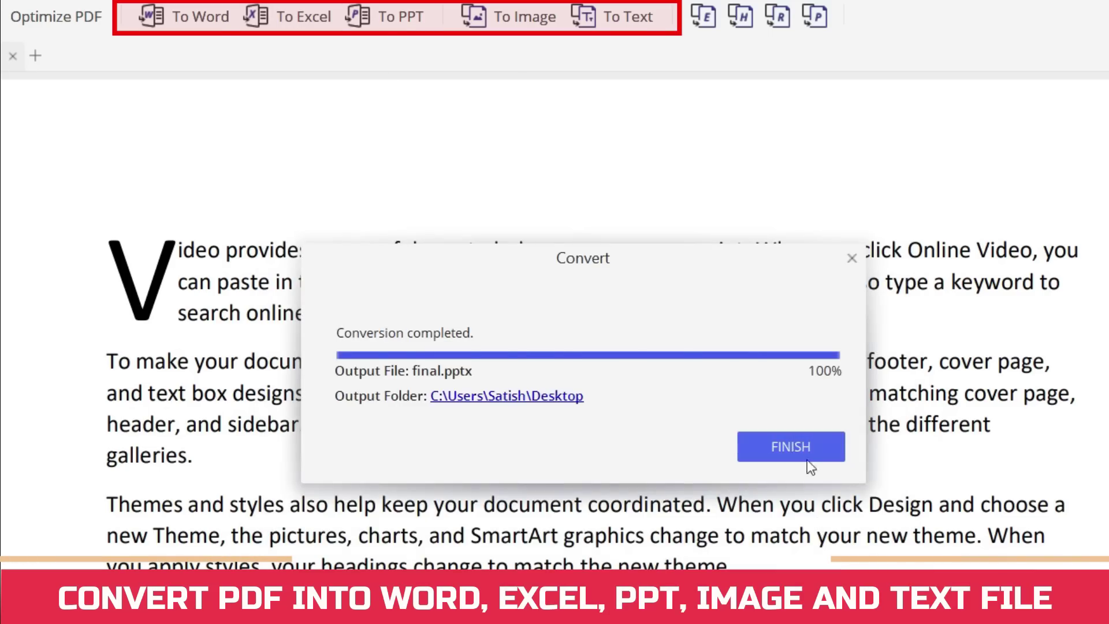
click(832, 448)
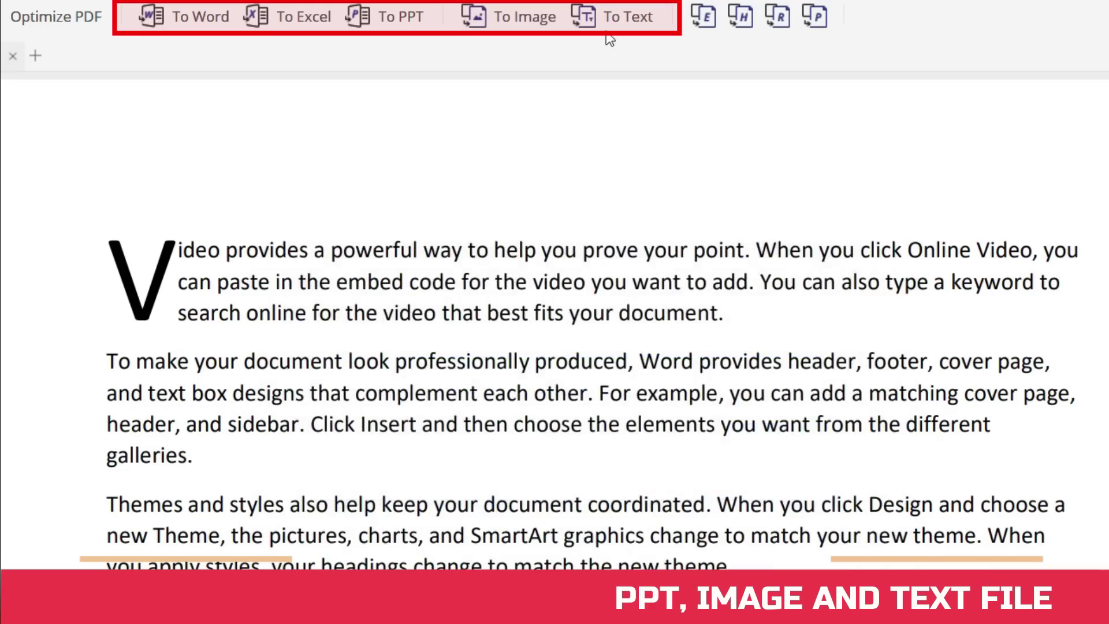
Step: From the Home screen, add Imp Document and PDF FILE to Combine PDF and apply the merge
click(832, 532)
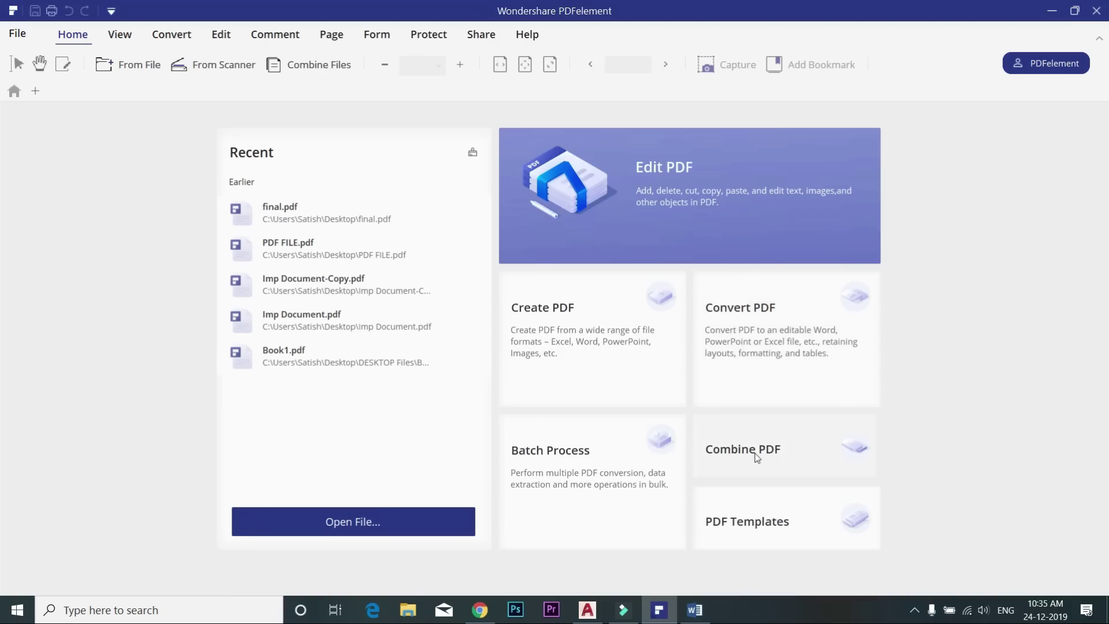
click(763, 452)
click(375, 152)
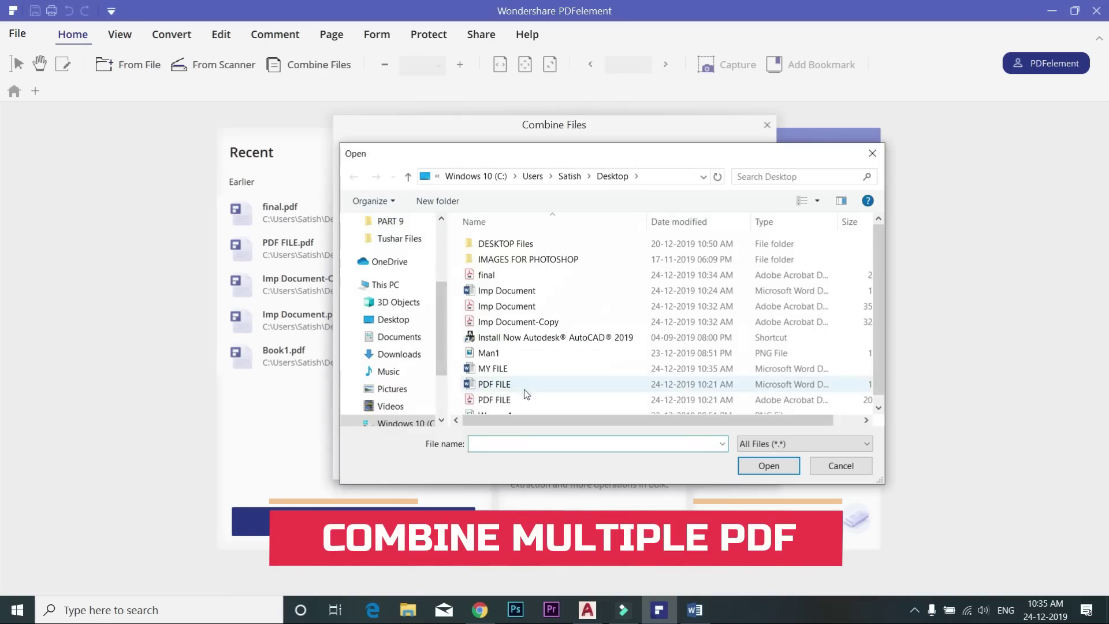
click(502, 297)
ctrl+click(495, 390)
click(768, 466)
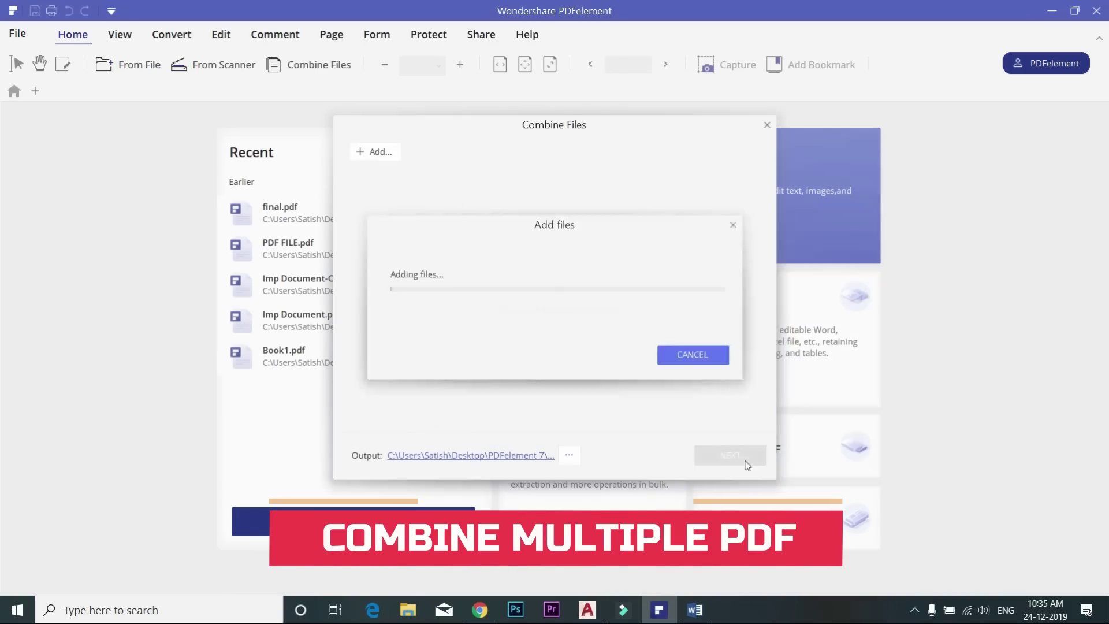
click(715, 454)
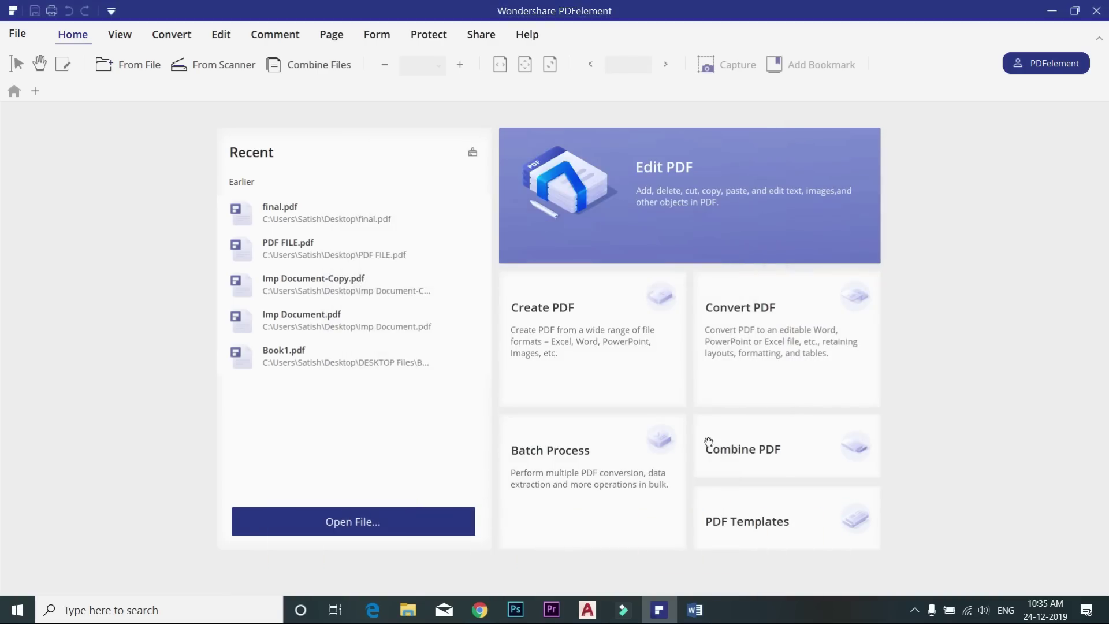
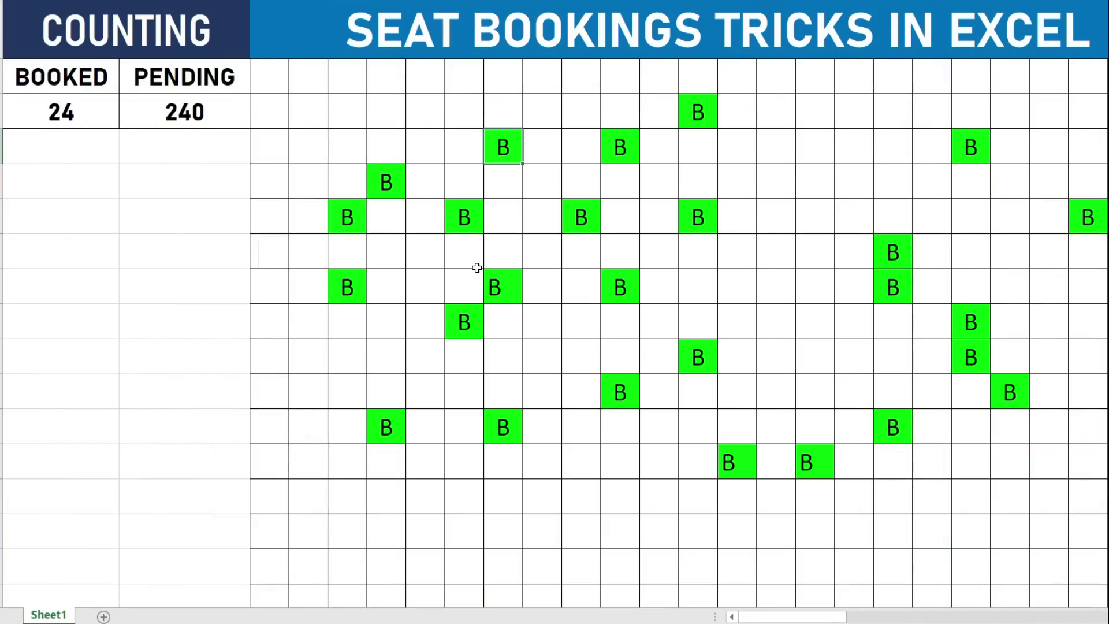
Step: Enter B in an empty fourth-row seat so it turns green, giving 26 booked and 238 pending
click(720, 296)
text(B)
key(ctrl+Return)
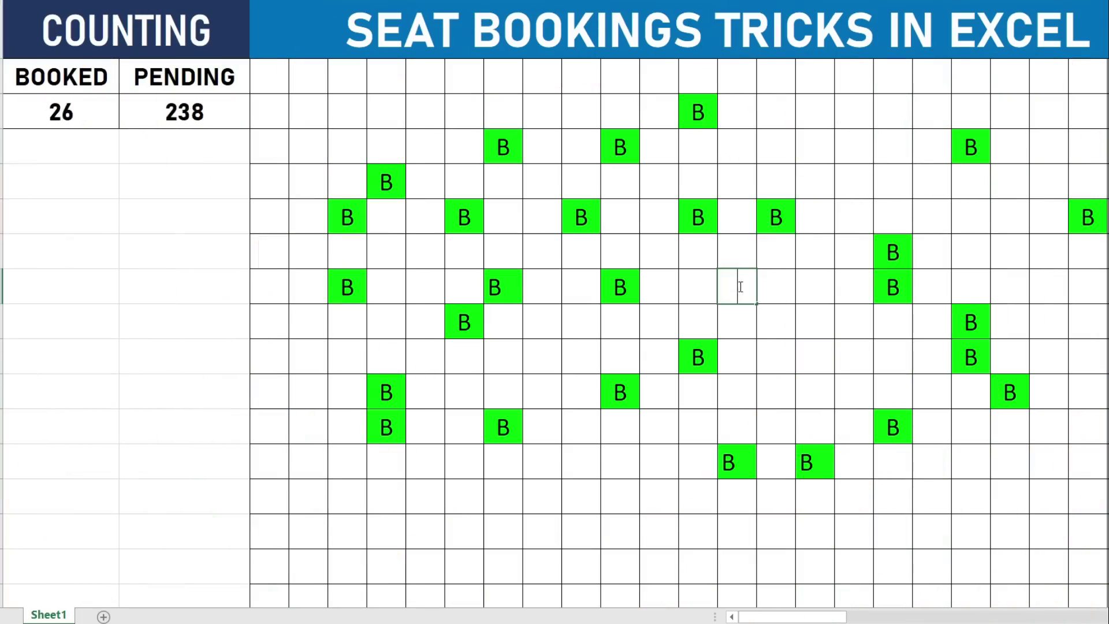
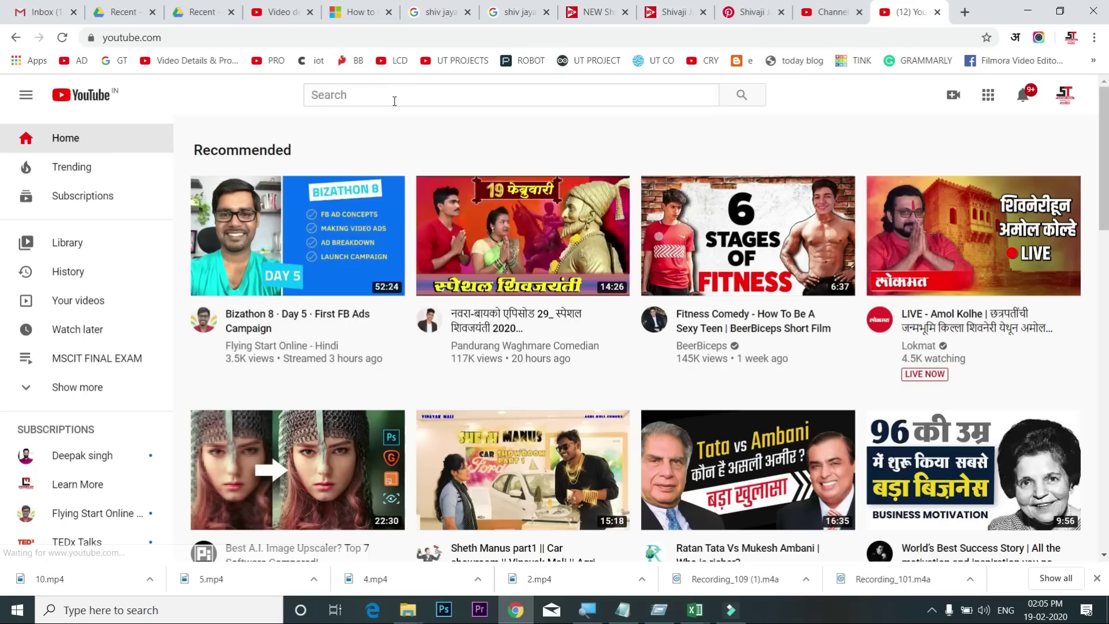
Step: Switch to Chrome and start a search on the YouTube home page
click(394, 100)
Step: Search YouTube for 'learn more' and open the Learn More channel
text(earn more)
key(Return)
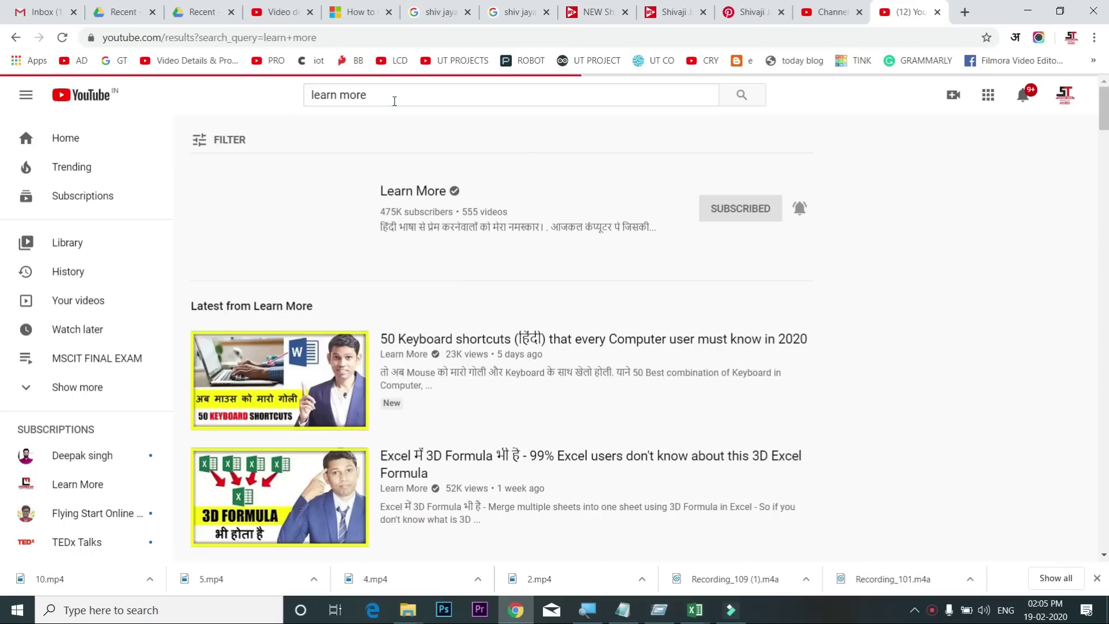
click(427, 193)
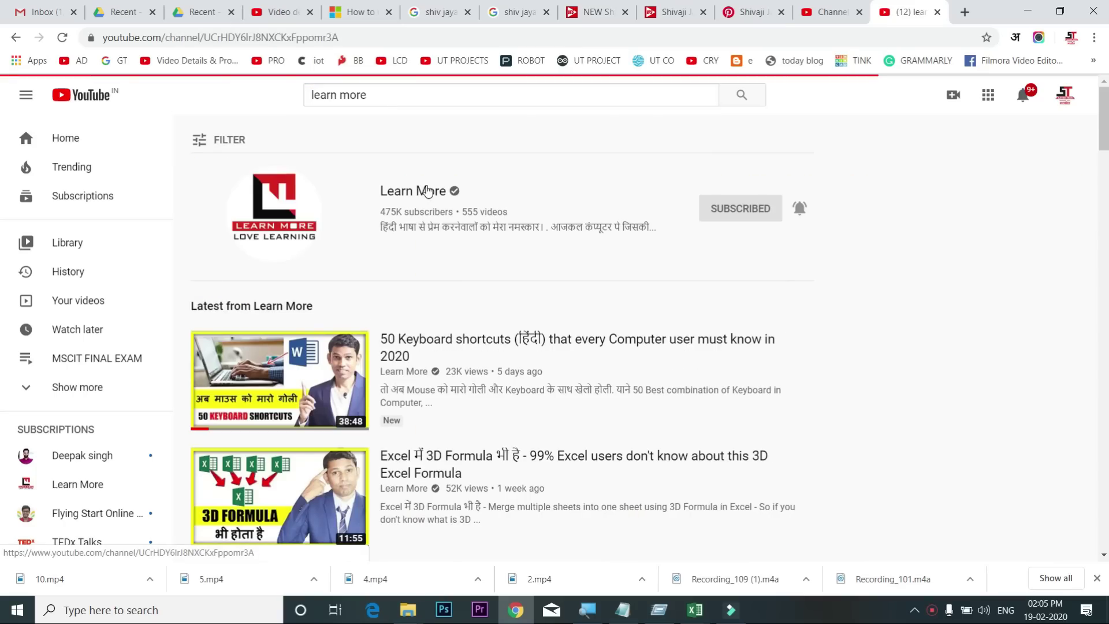
Step: Go to the channel's Videos list and play the 101 Excel Shortcuts video
scroll(439, 190, down, 2)
click(373, 213)
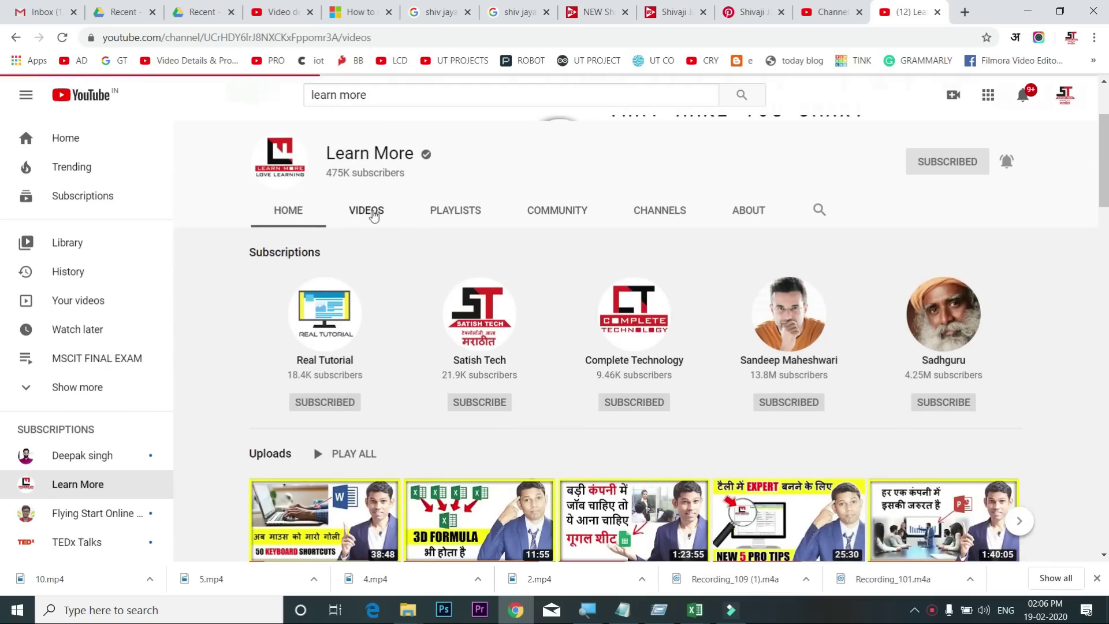
scroll(460, 209, down, 4)
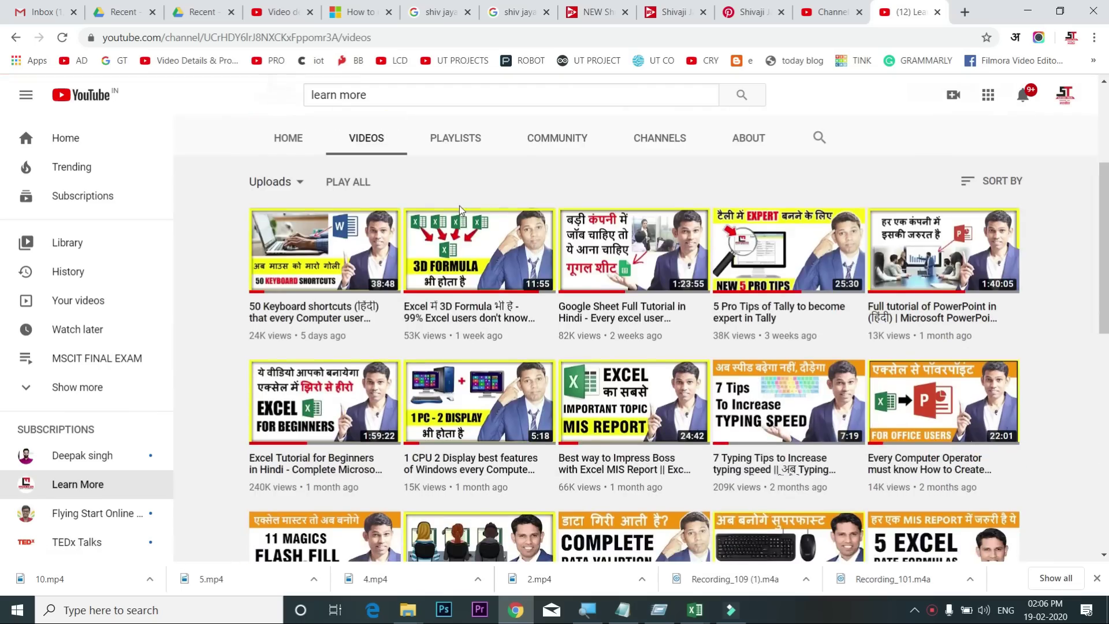
scroll(460, 209, down, 1)
scroll(461, 209, down, 3)
click(751, 404)
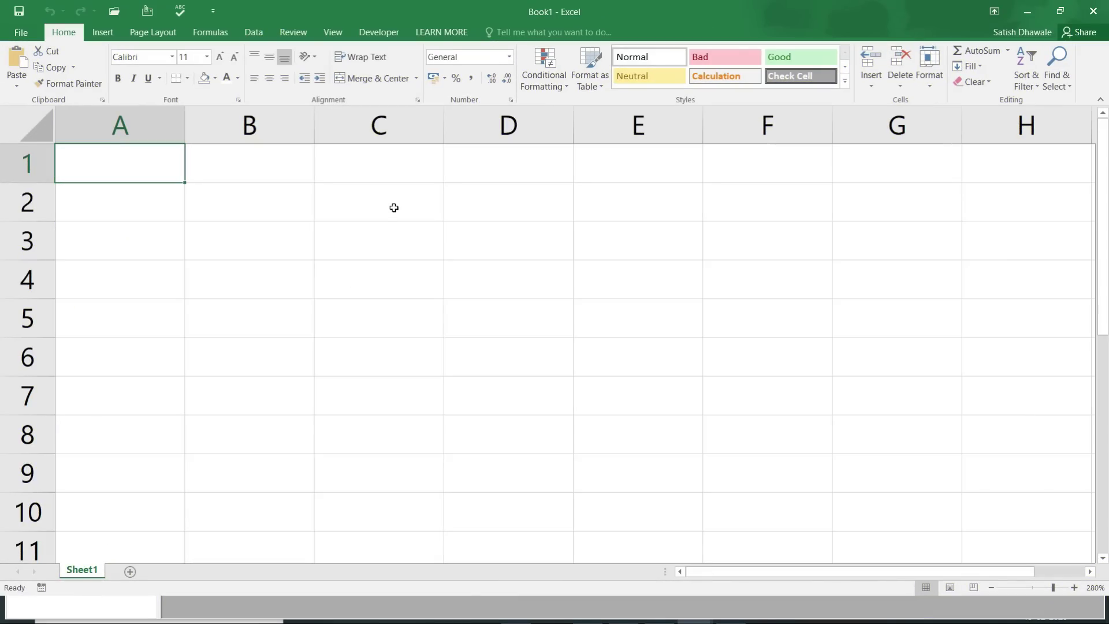
Step: Enter the label BOOKED in cell A2 and PENDING in cell B2
click(379, 196)
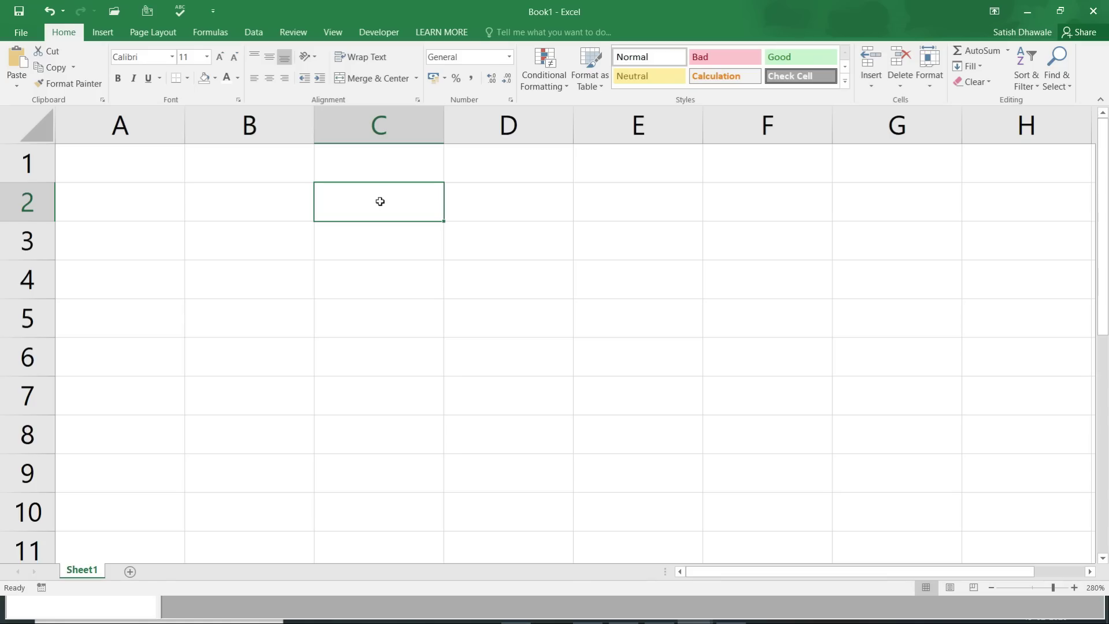
ctrl+scroll(296, 203, up, 1)
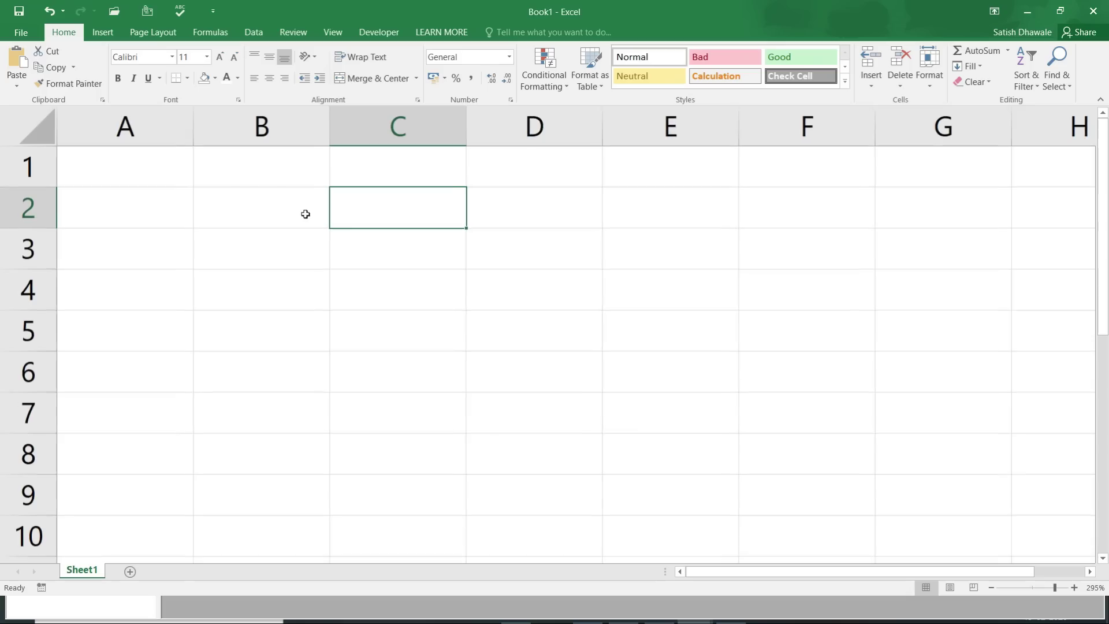
click(125, 219)
click(268, 198)
click(156, 203)
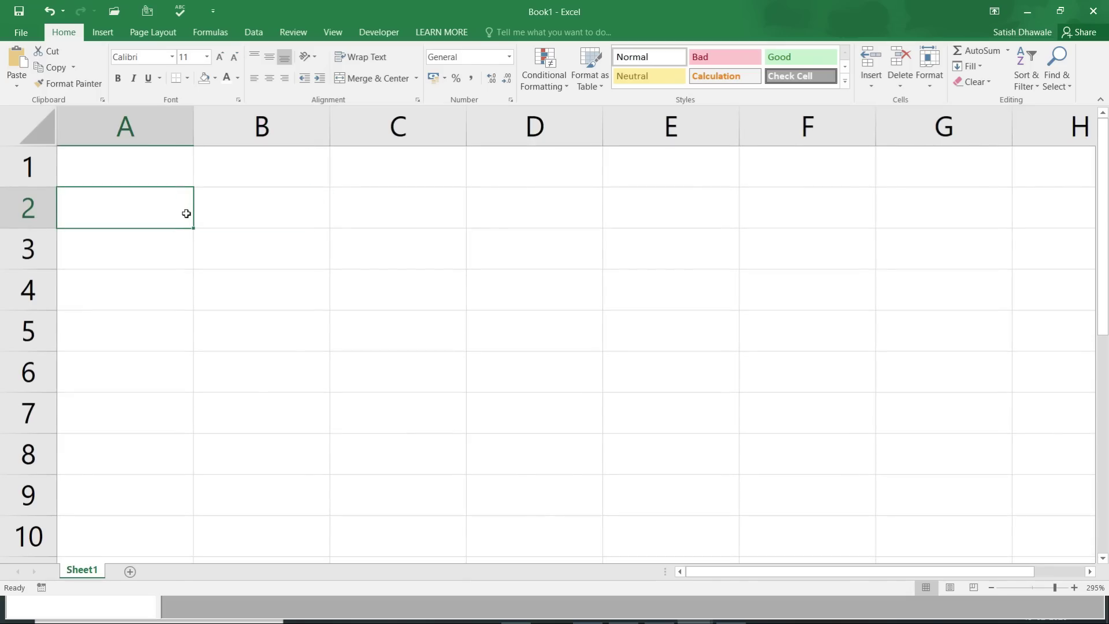
text(BOO)
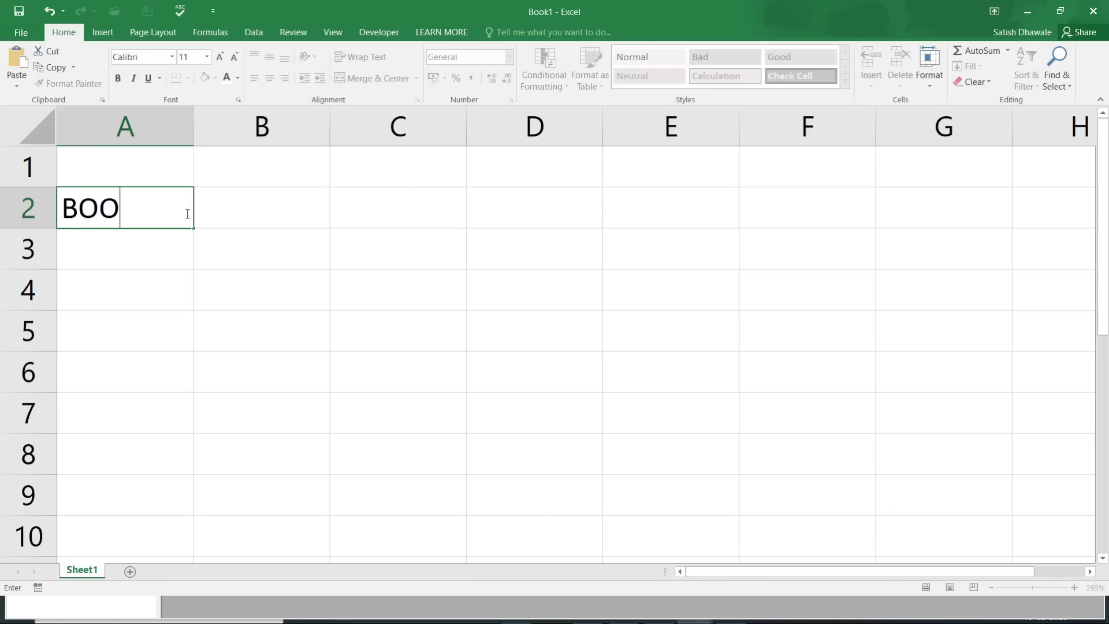
text(KED)
key(Return)
click(186, 213)
key(Tab)
text(PENDING)
key(Return)
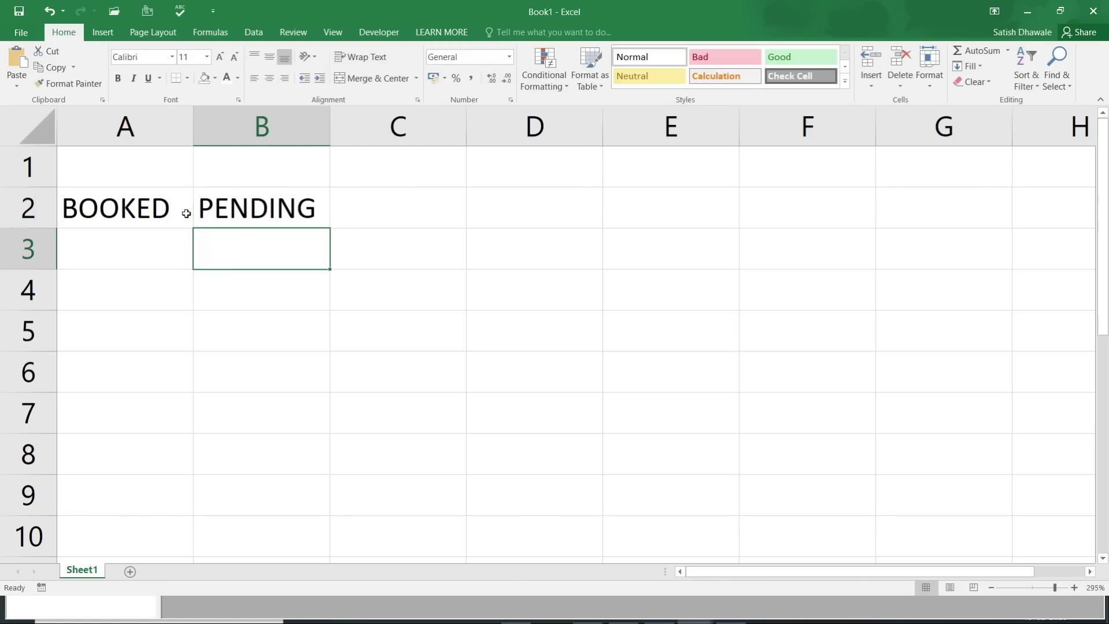
click(411, 219)
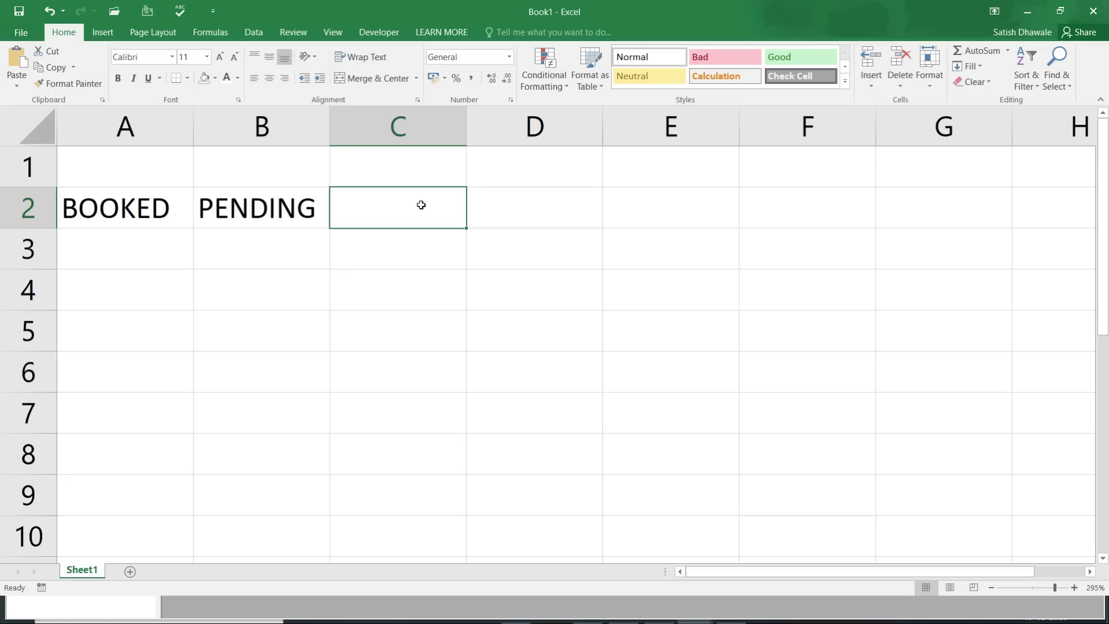
Step: Type B in C2 and fill it across and down through C2:Z17
text(B)
key(Return)
click(428, 213)
drag(467, 229, 1026, 213)
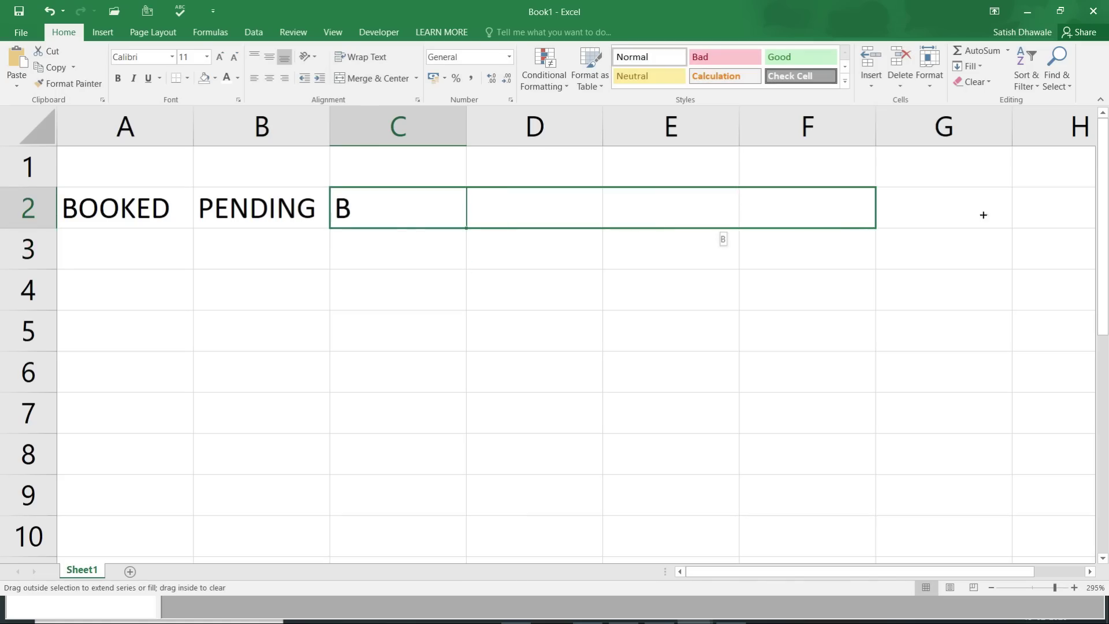
mouse_move(1026, 213)
mouse_down()
mouse_move(604, 227)
mouse_move(568, 533)
mouse_up()
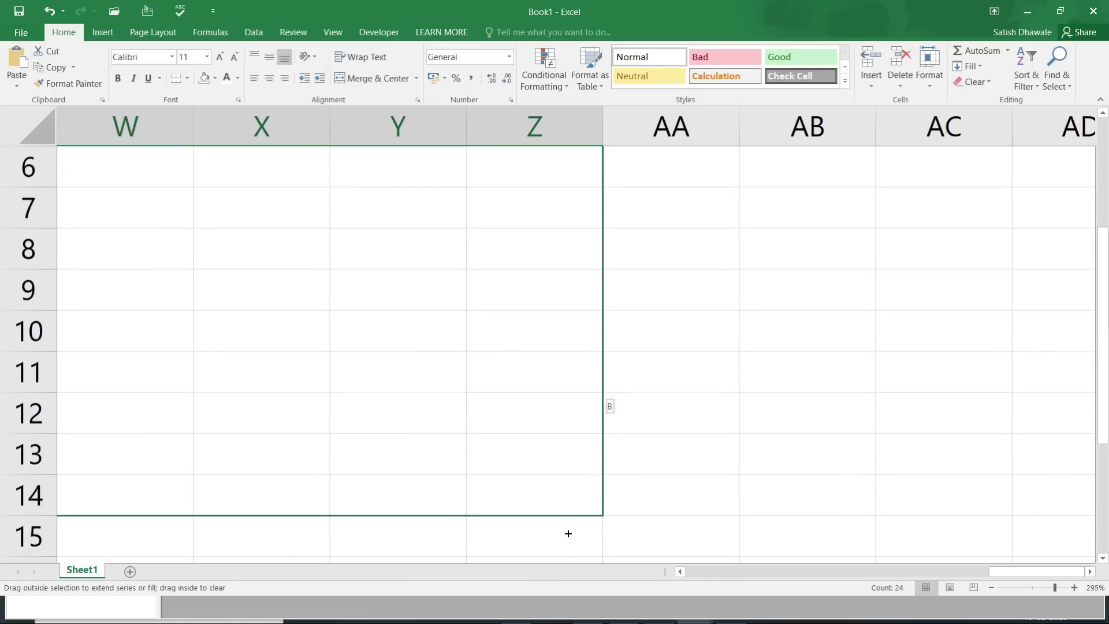
drag(568, 533, 564, 431)
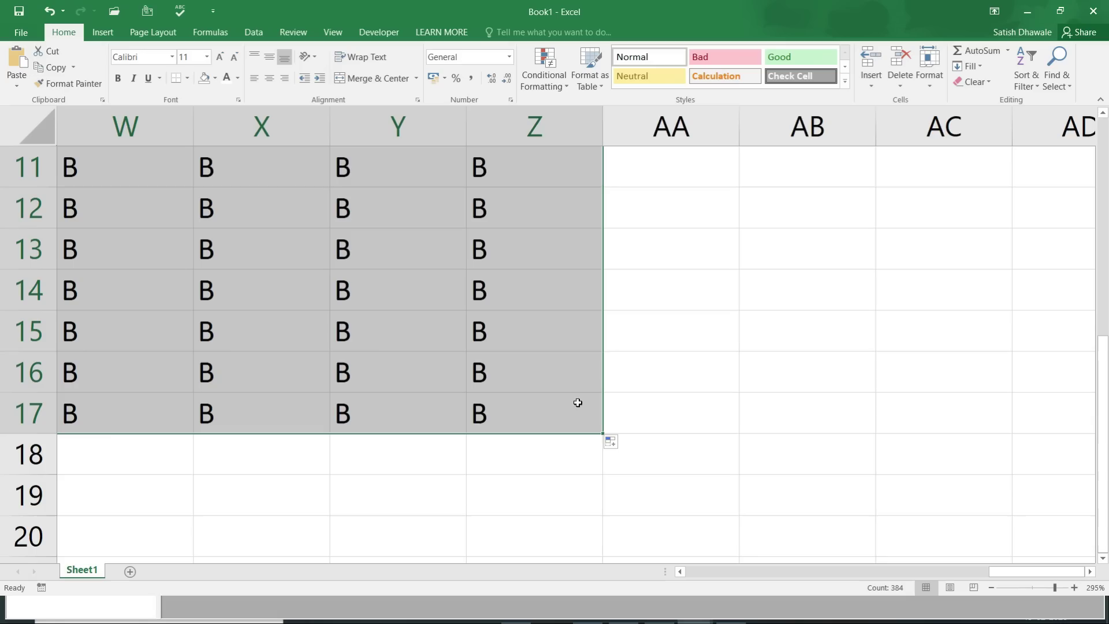
drag(1000, 575, 631, 488)
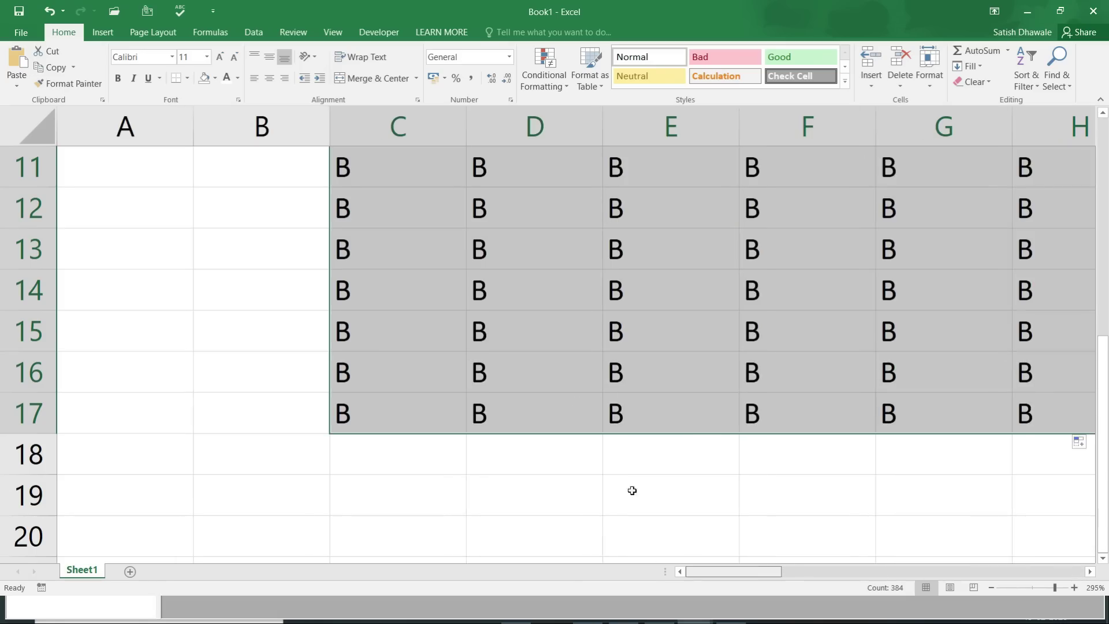
scroll(691, 345, up, 2)
scroll(690, 345, up, 2)
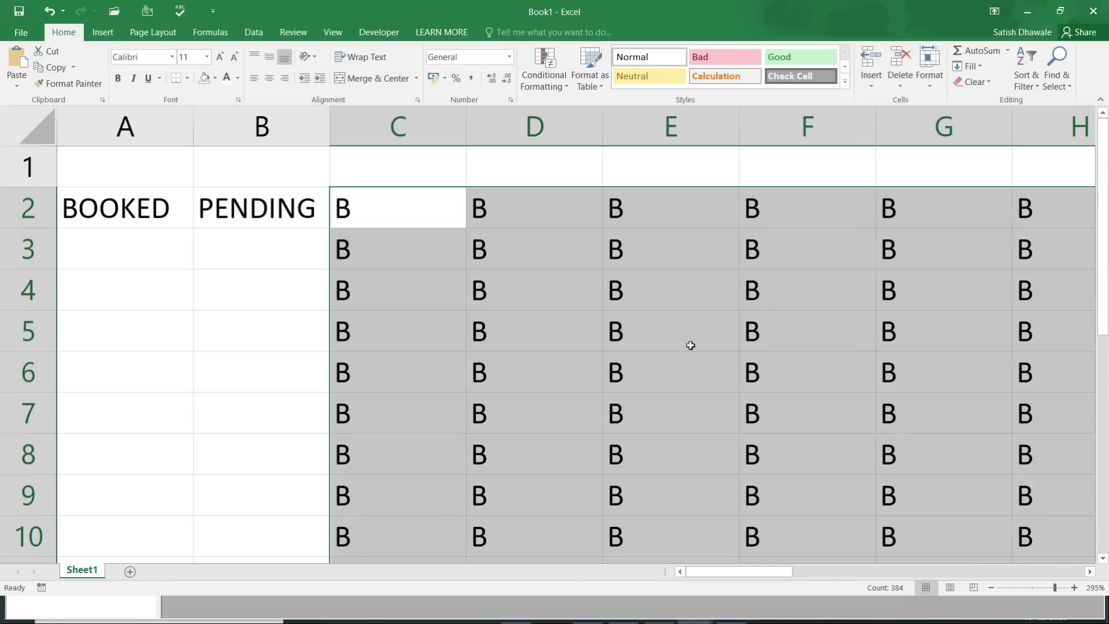
Step: AutoFit columns C through Z to their narrow contents with Alt+H, O, I
key(alt)
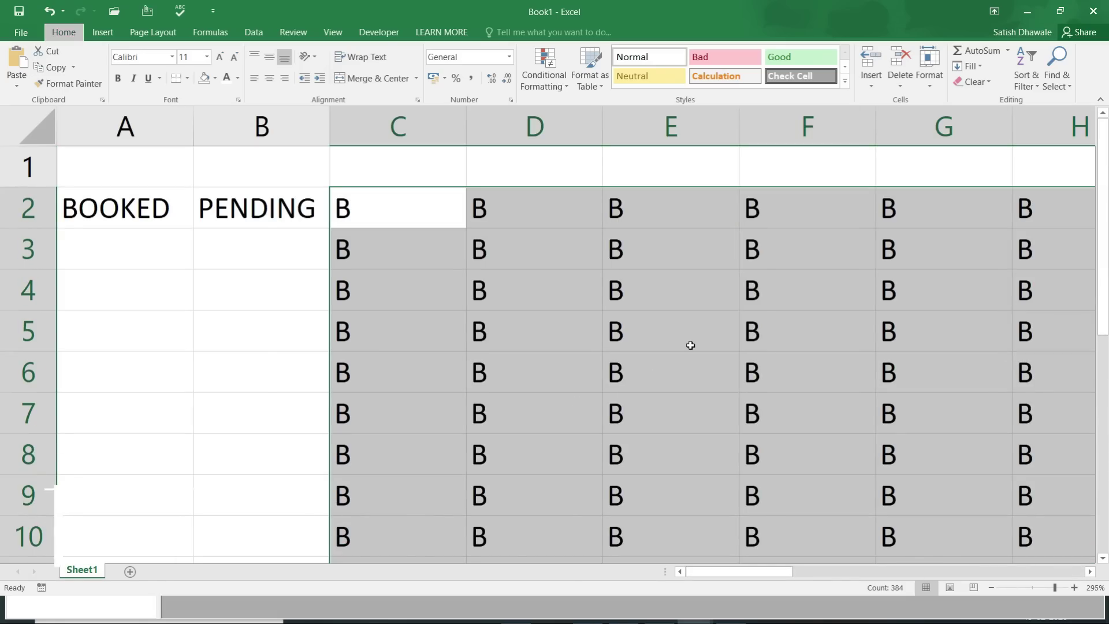
key(h)
key(o)
key(i)
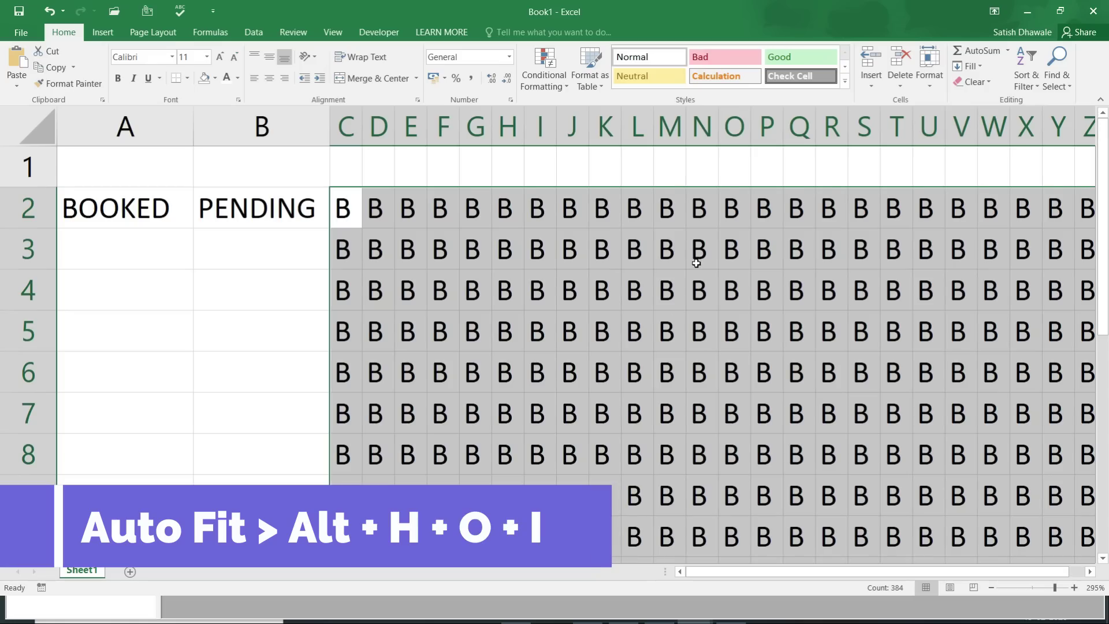
Step: Clear the B letters from the seat grid and apply All Borders to every cell
click(272, 80)
key(Delete)
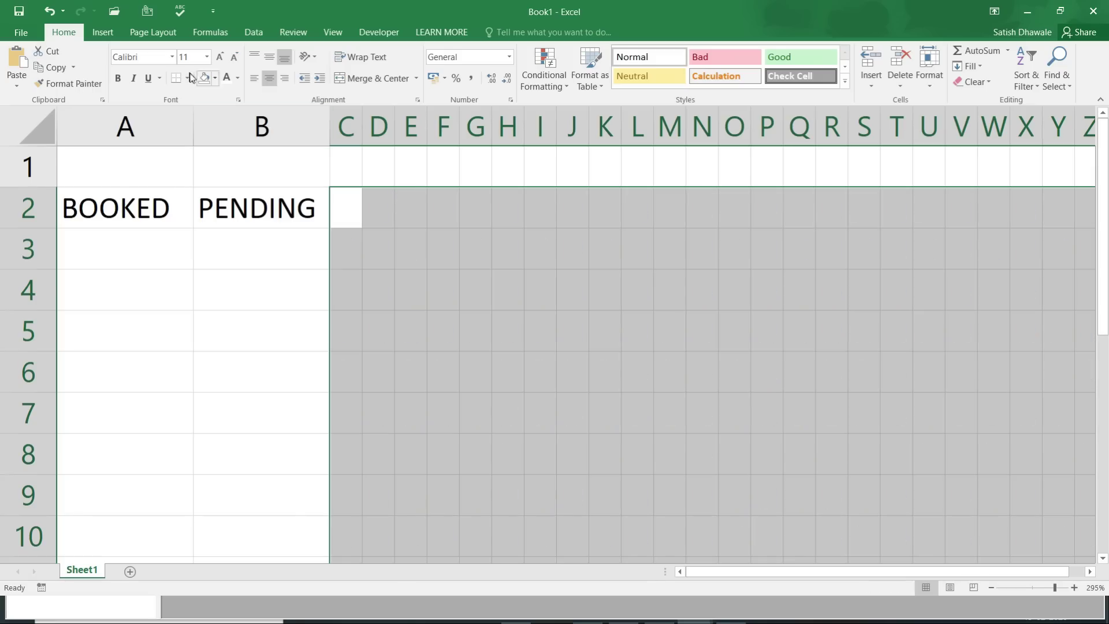
click(216, 81)
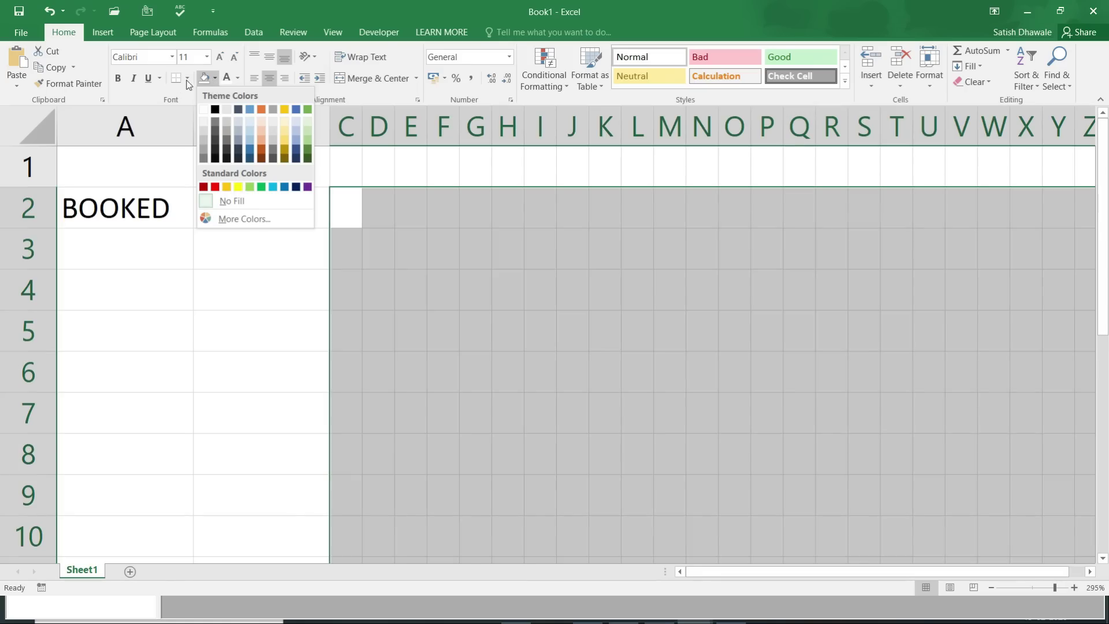
click(187, 79)
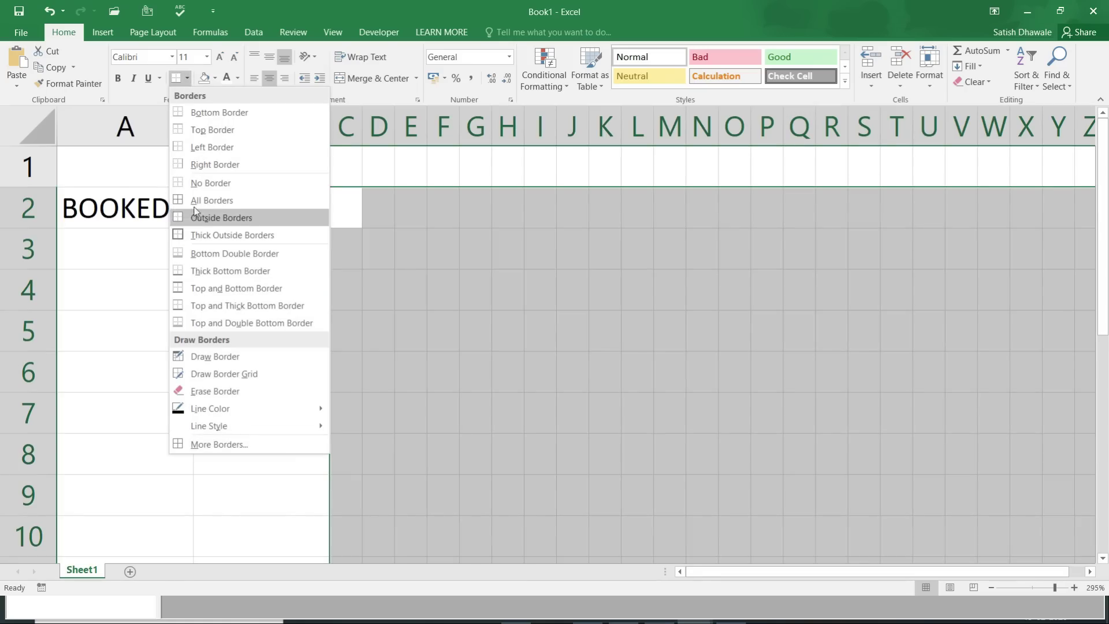
click(194, 200)
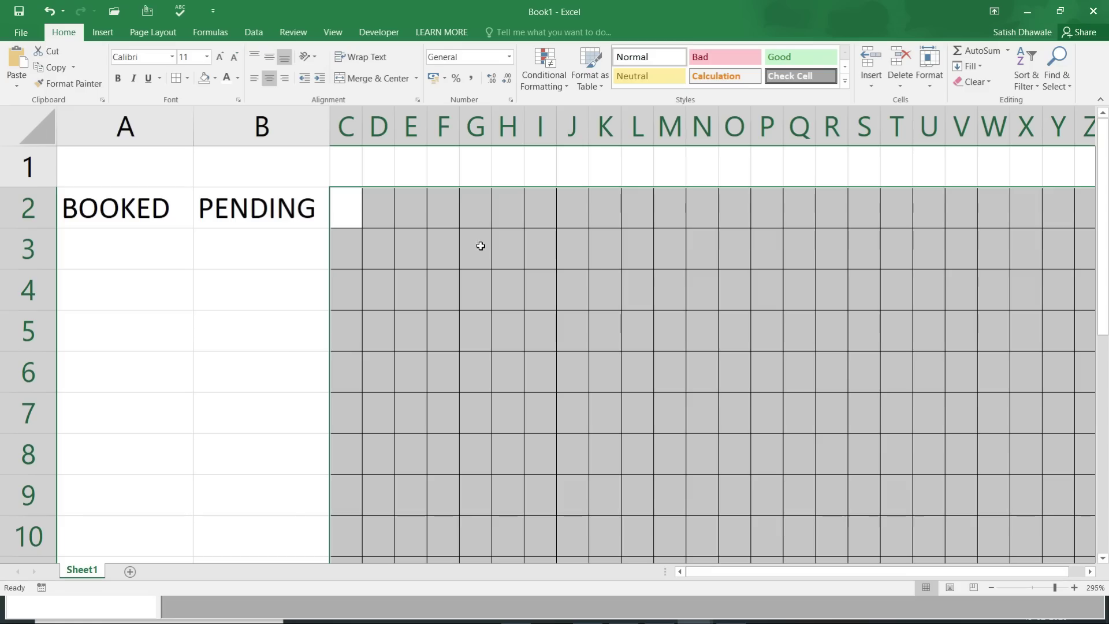
click(188, 79)
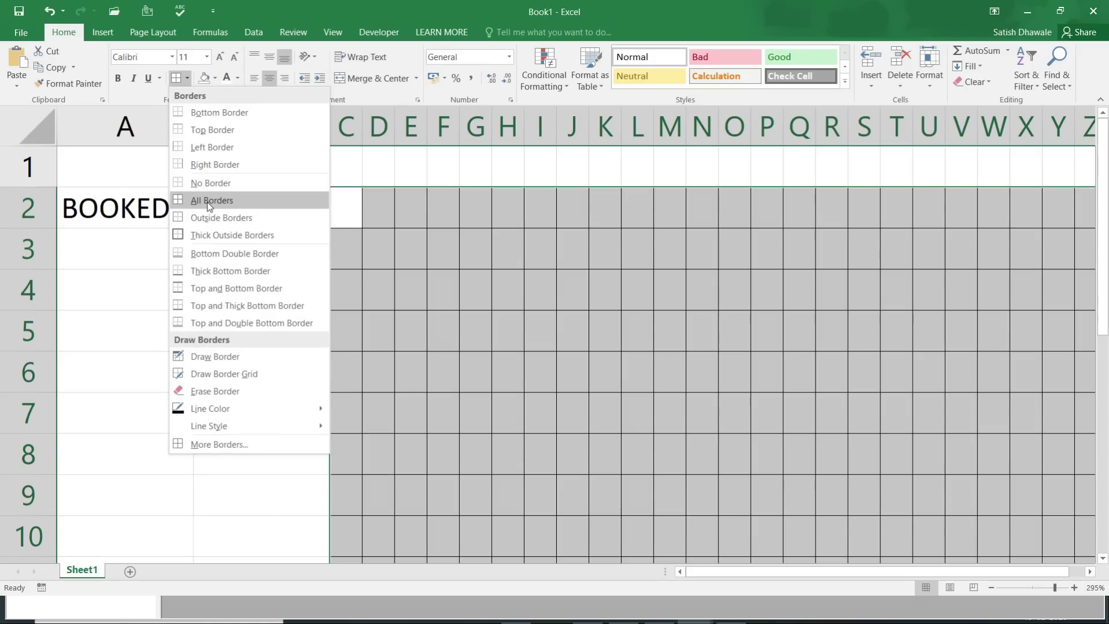
click(555, 210)
click(540, 246)
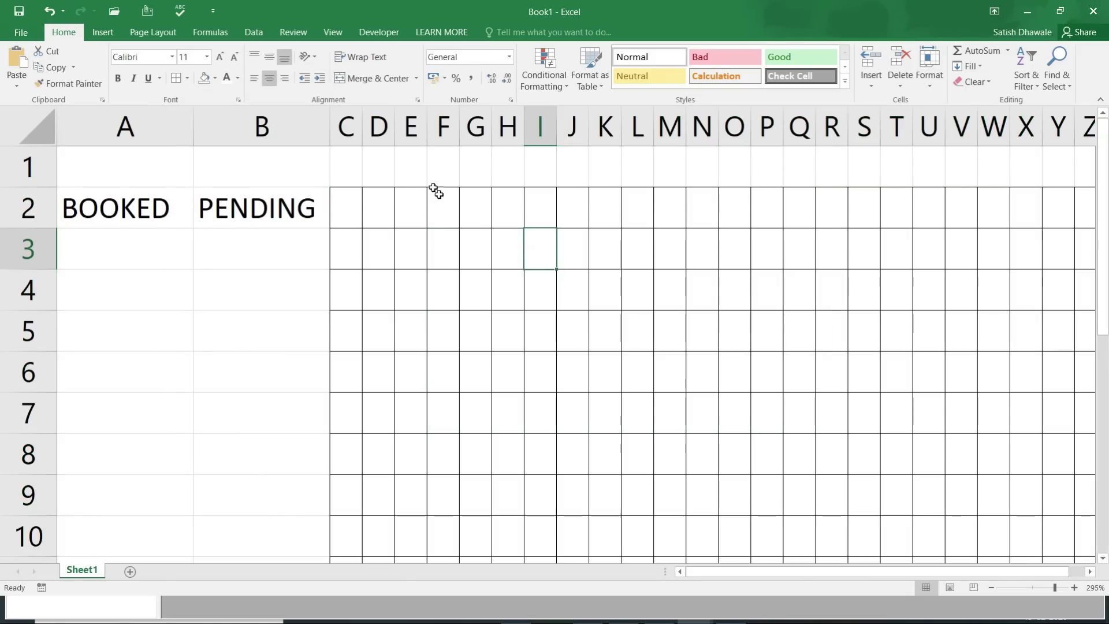
Step: Merge C1:Z1 into a bold, light-blue 'SEMINAR SEAT BOOKINGS' title
drag(356, 167, 811, 178)
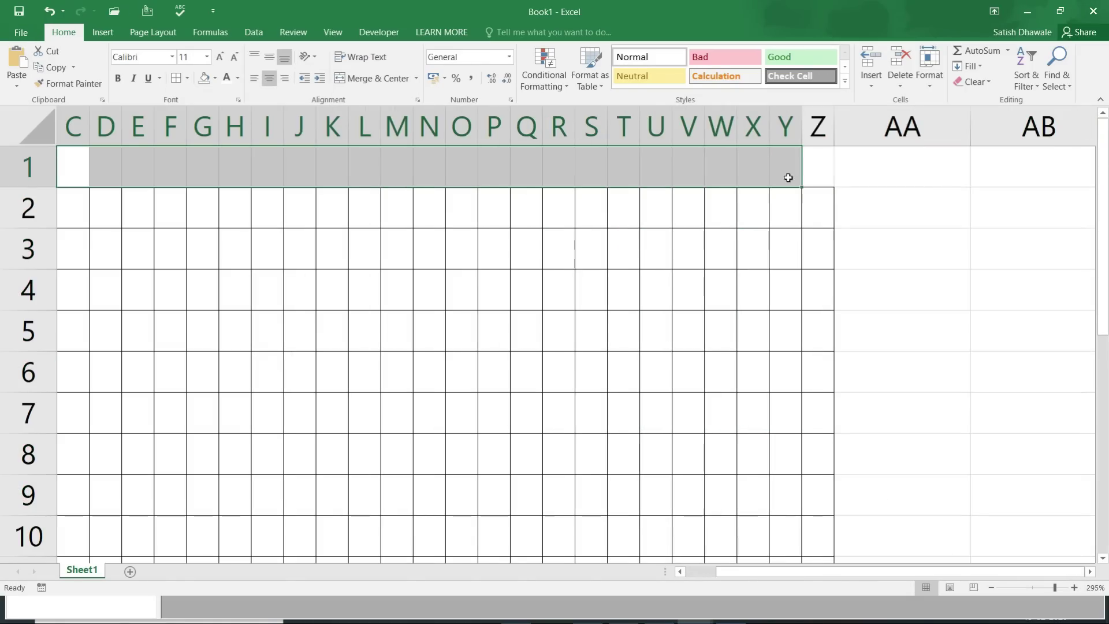
click(379, 79)
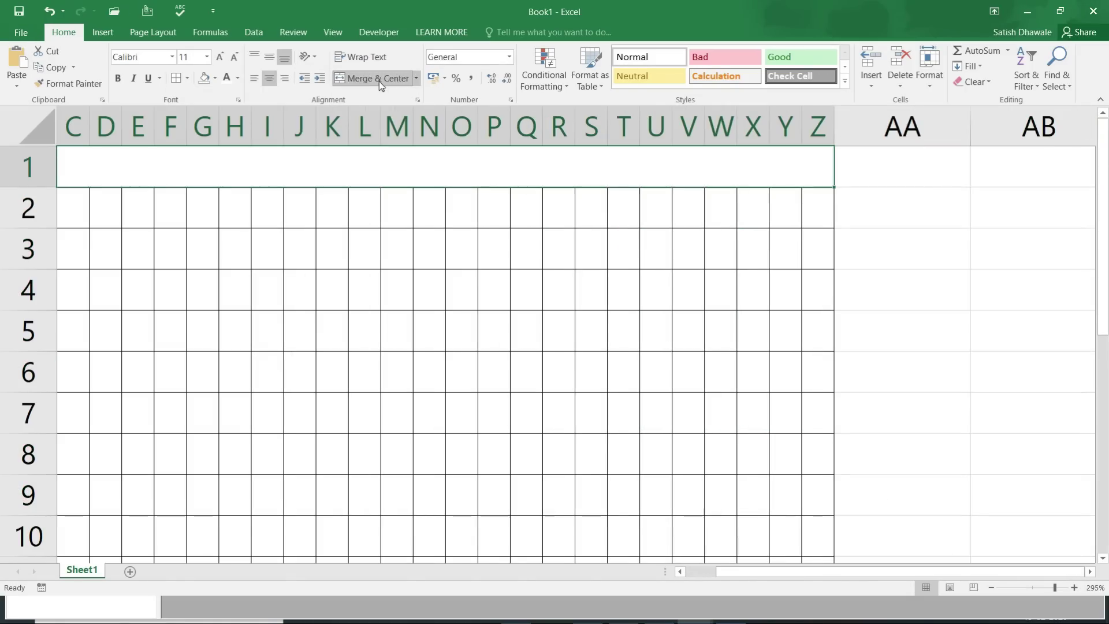
text(SEMINAR SEAT BOOKINGS)
key(Return)
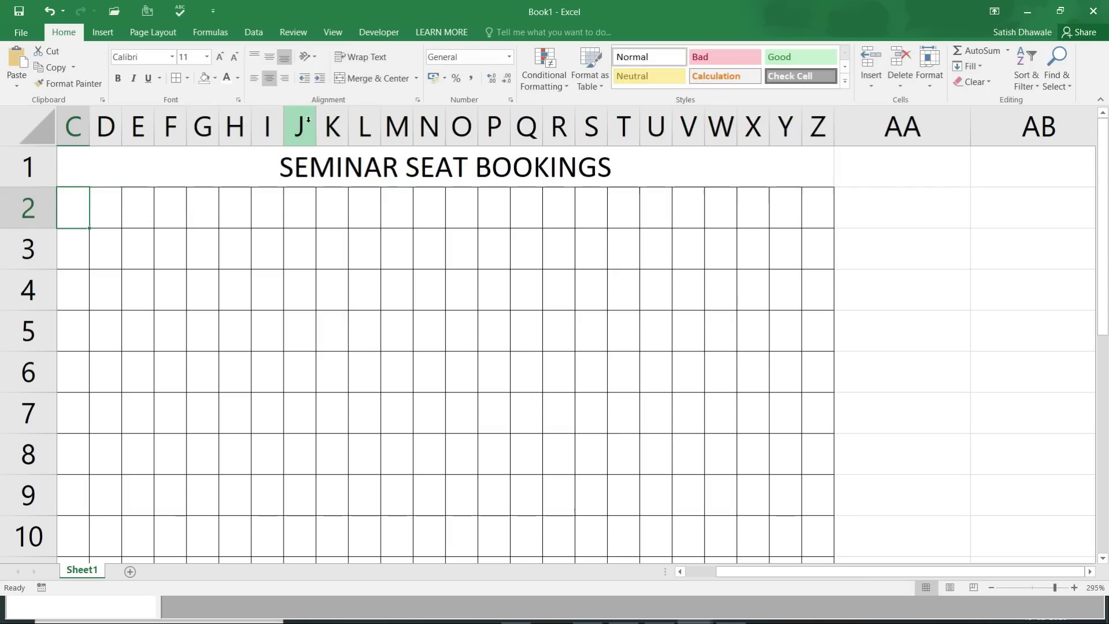
click(294, 167)
click(118, 78)
click(434, 211)
click(439, 181)
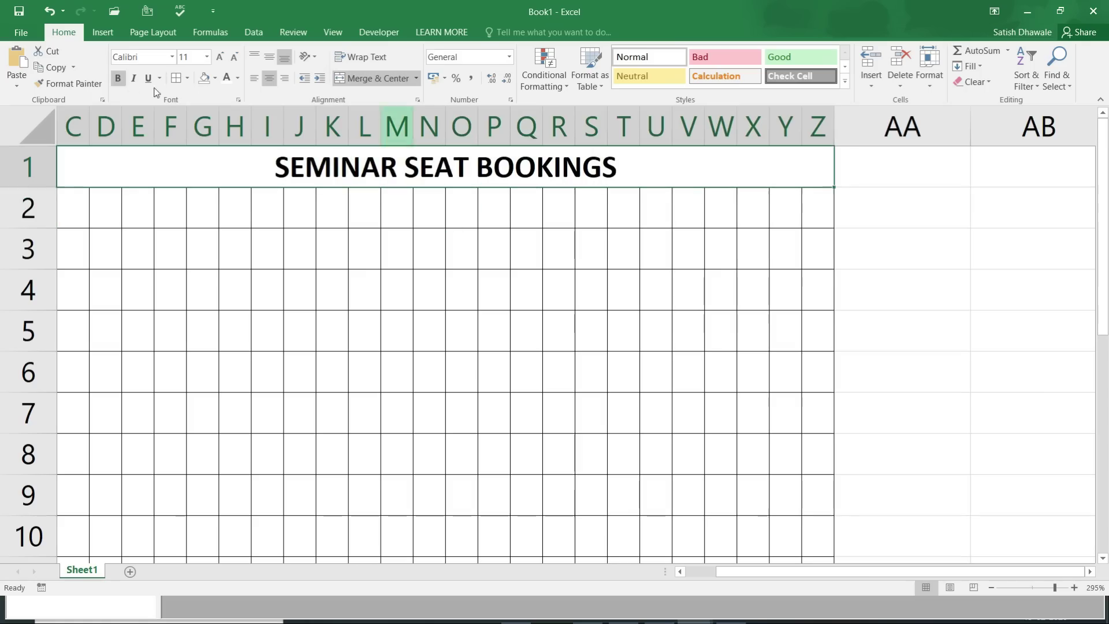
click(211, 81)
drag(735, 240, 315, 247)
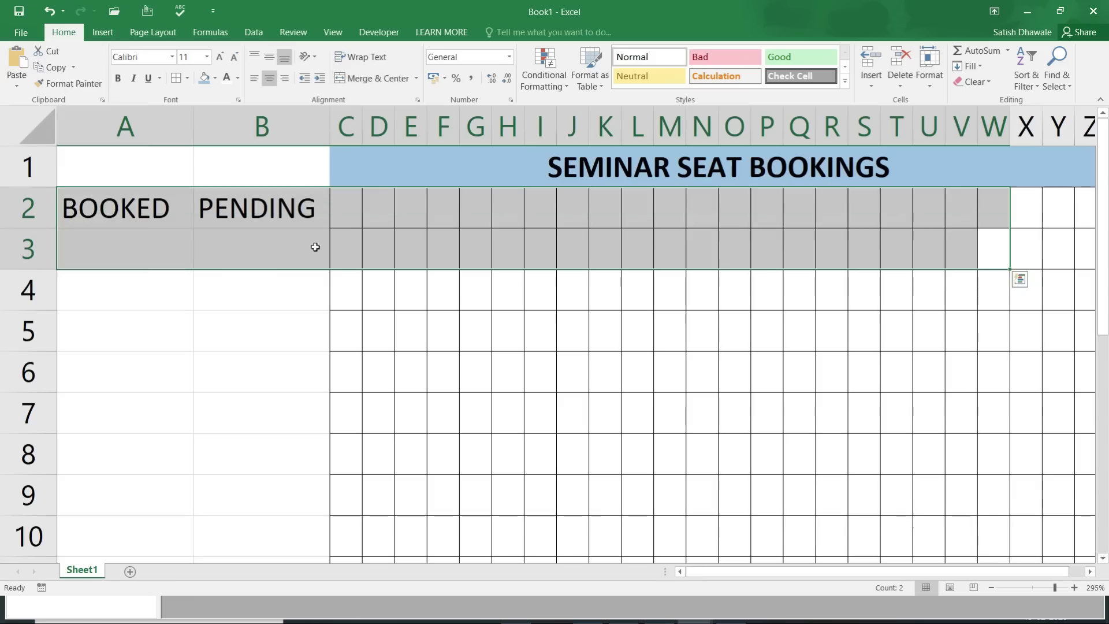
click(368, 224)
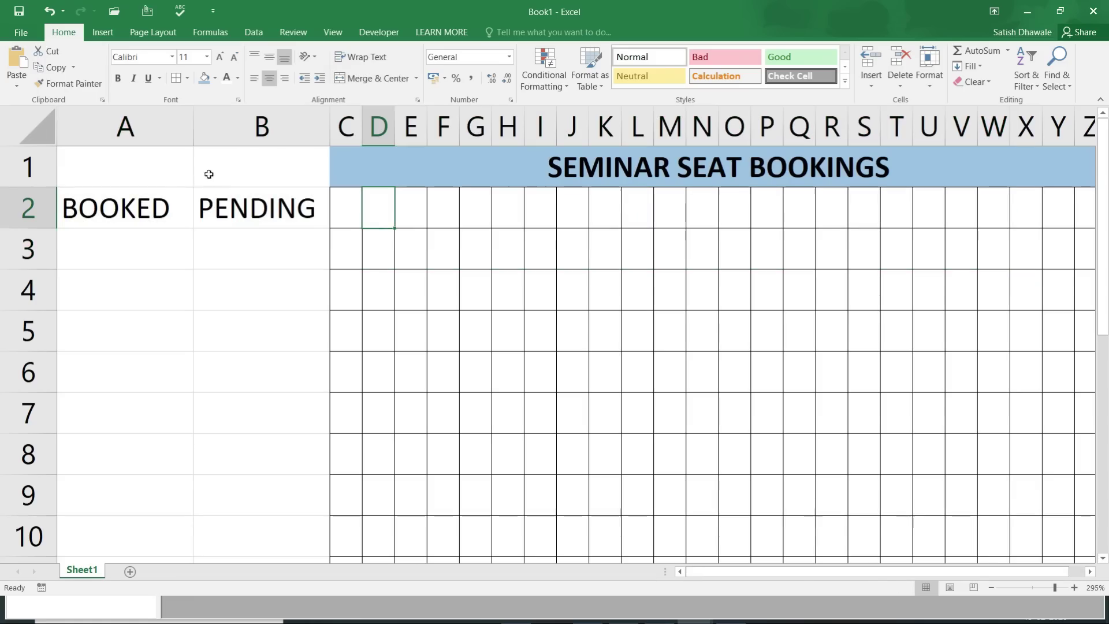
Step: Merge A1:B1 into a 'COUNTING' heading with light-blue fill and white bold text
drag(209, 174, 104, 166)
click(376, 78)
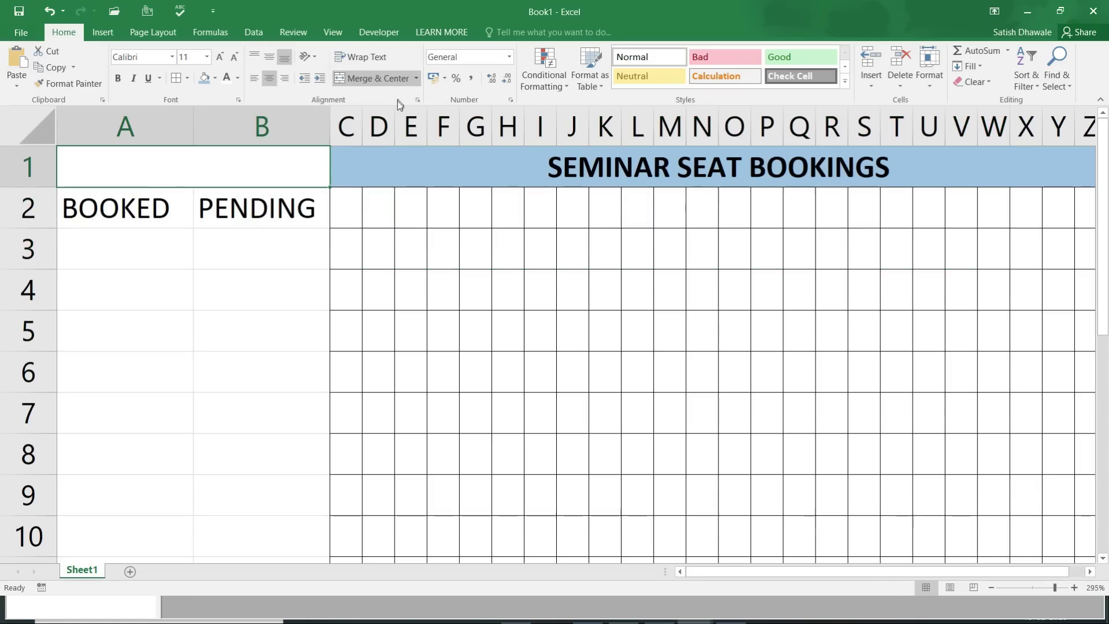
text(COUNTING)
key(Return)
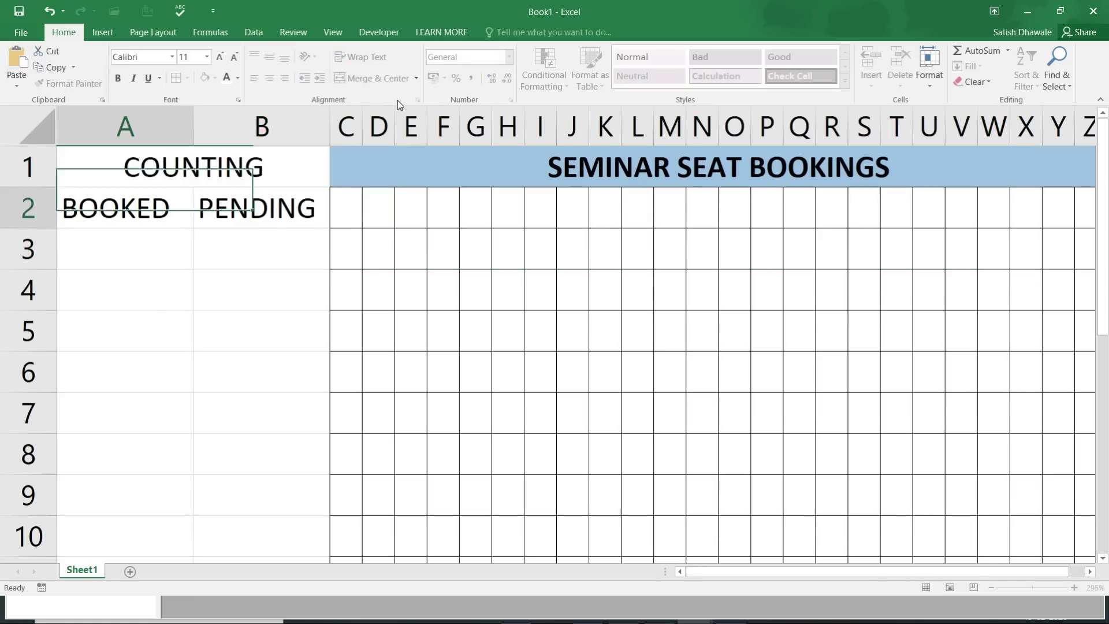
click(260, 151)
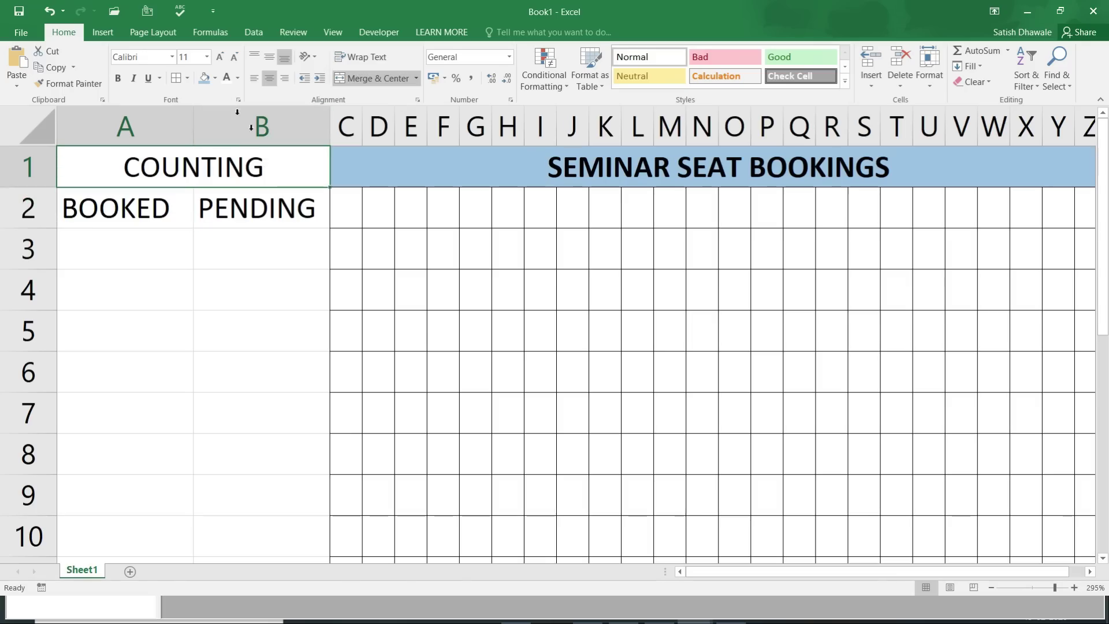
click(204, 79)
click(229, 82)
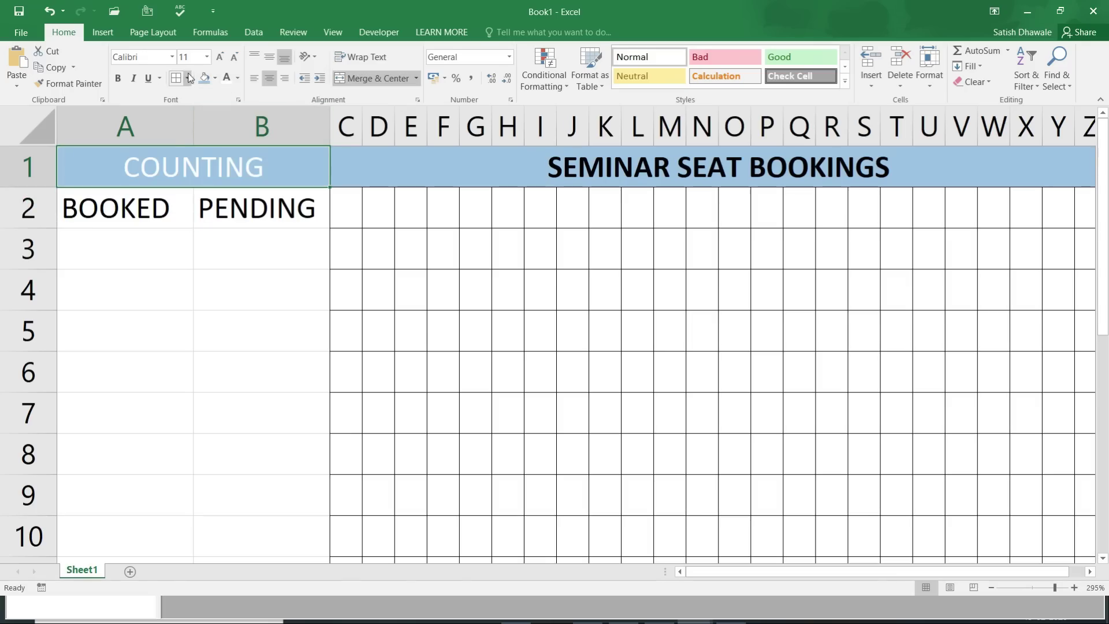
click(118, 78)
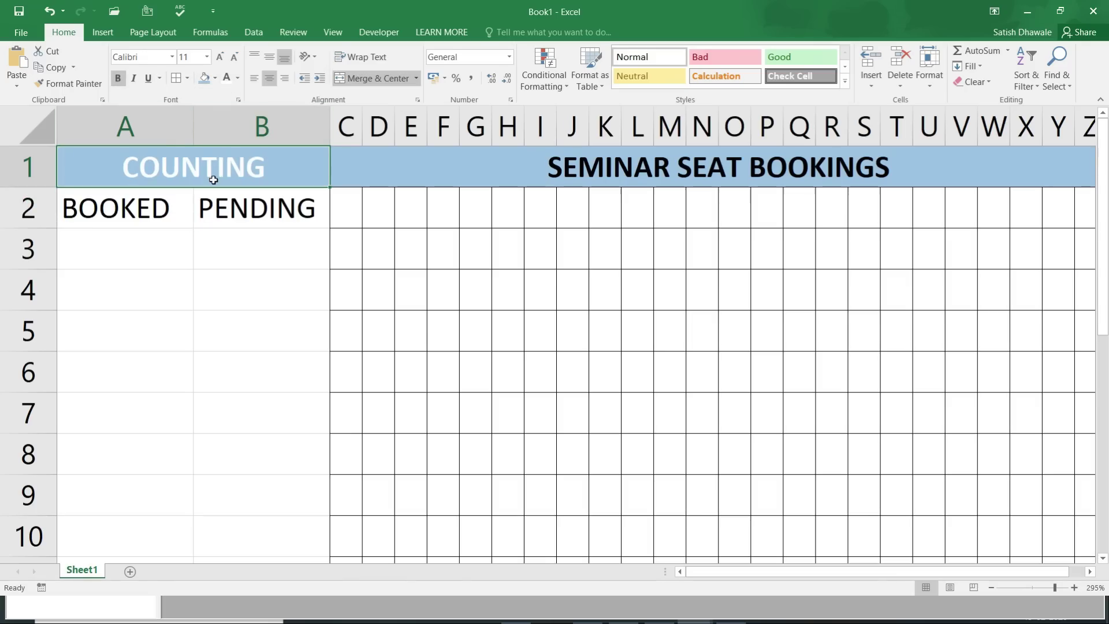
click(152, 243)
ctrl+scroll(190, 222, down, 2)
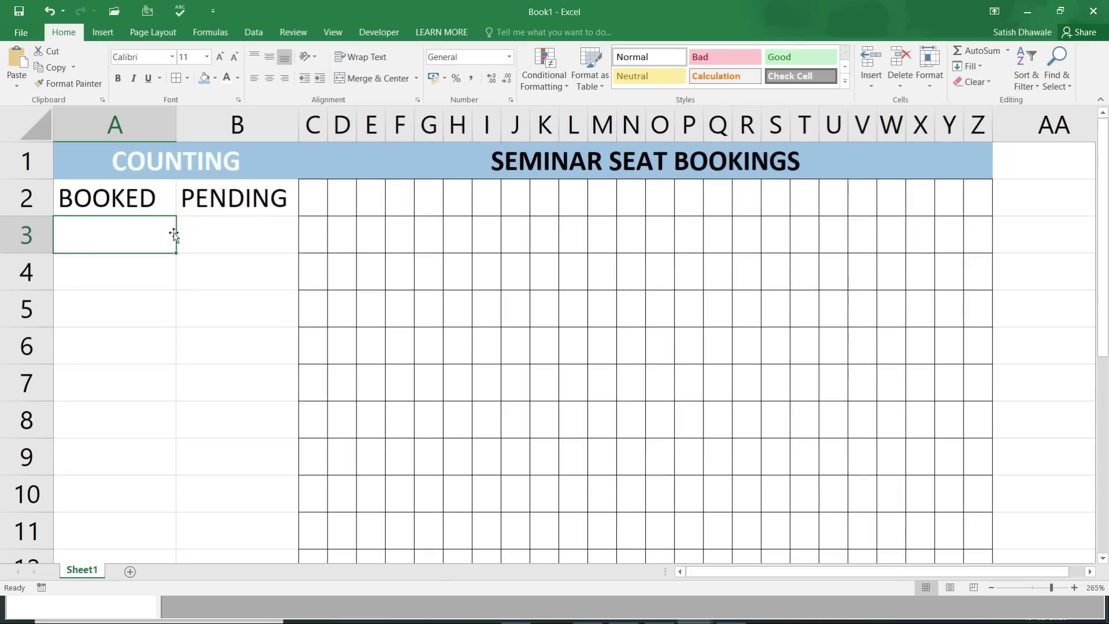
Step: Type =COUNTIF( into cell A3 to begin the booked-seat count
text(=COUN)
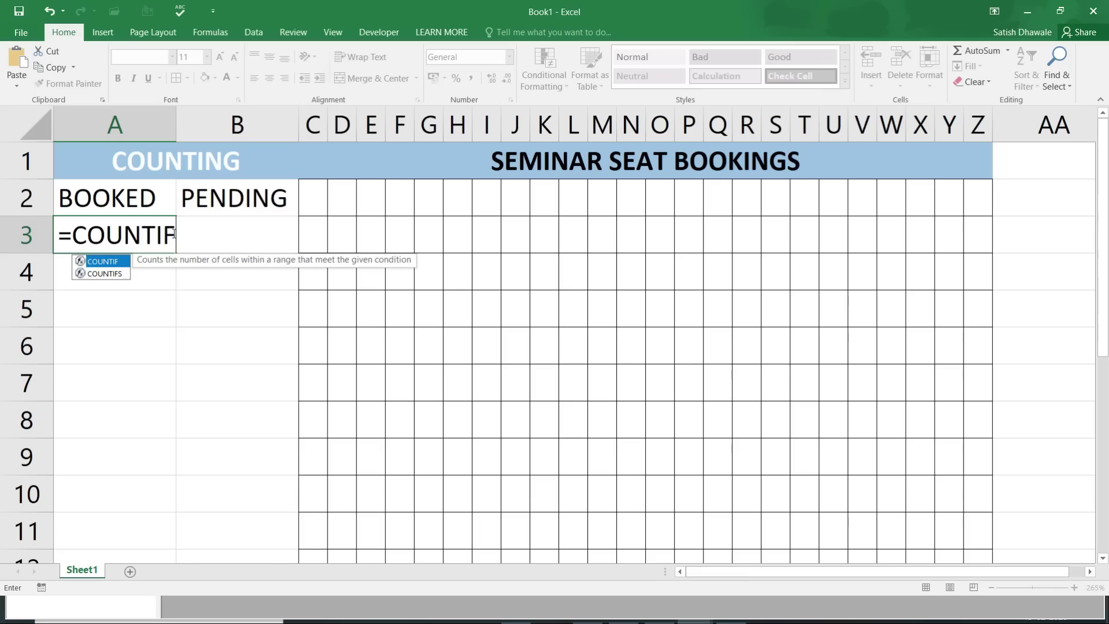
text(()
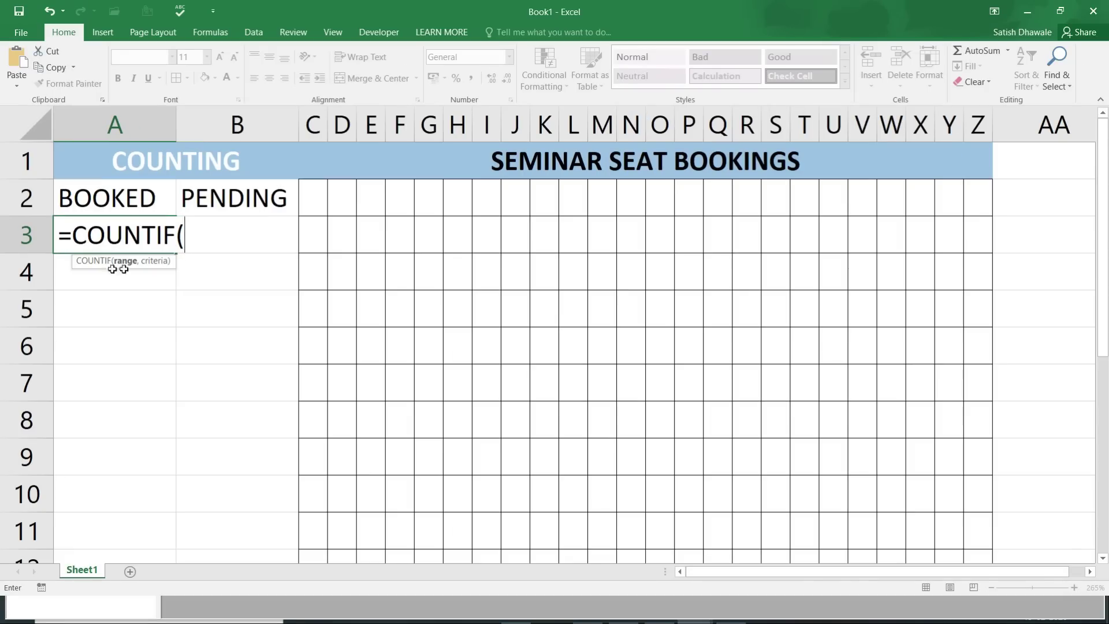
Step: Enter =COUNTIF(C2:Z17,"B") in A3 to count booked seats across the seat grid
mouse_move(318, 191)
mouse_down()
mouse_move(970, 570)
mouse_move(962, 519)
mouse_up()
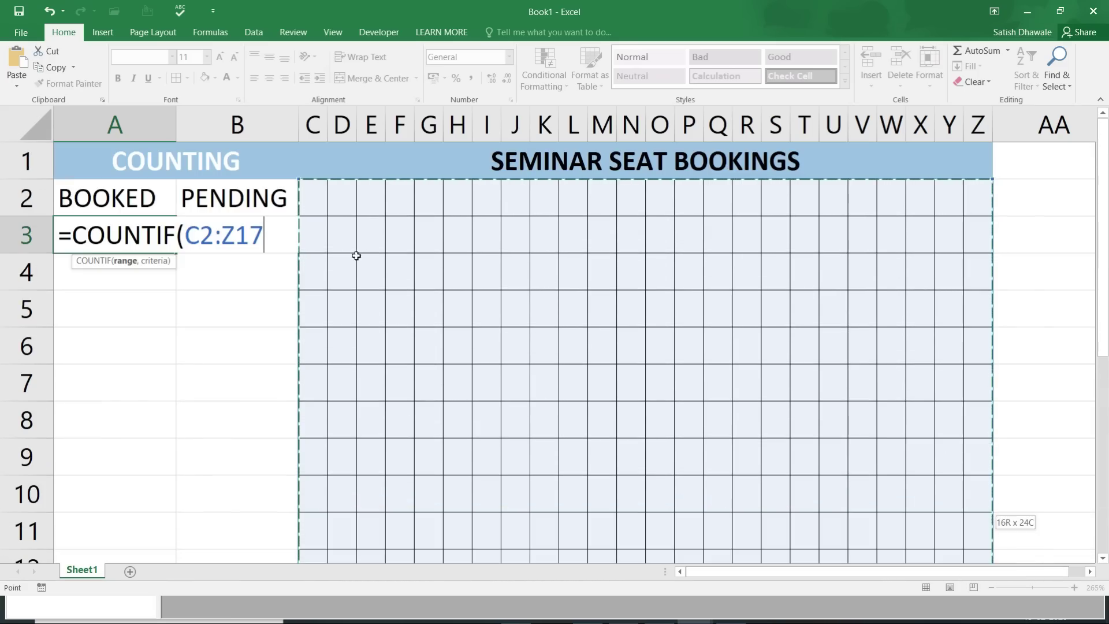
text(,)
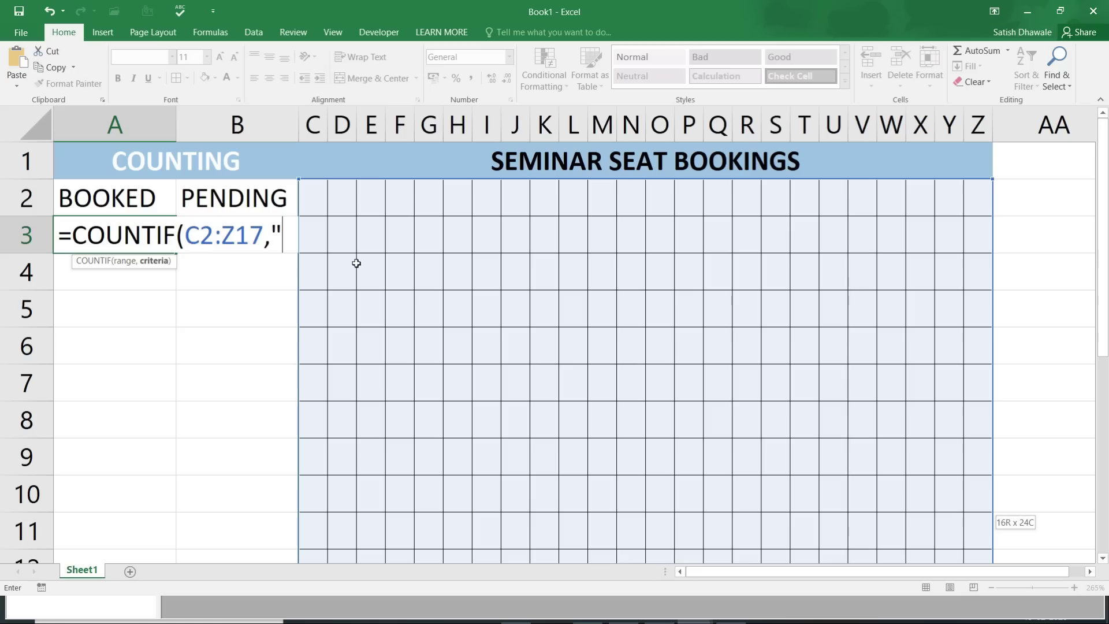
text(N)
key(BackSpace)
text(B)
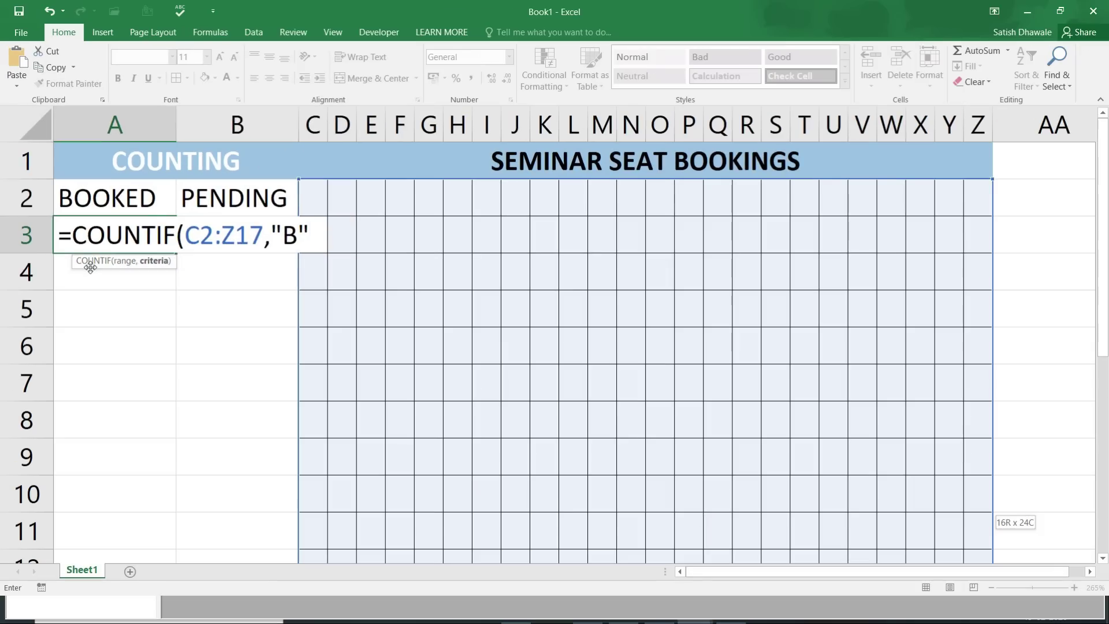
key(Return)
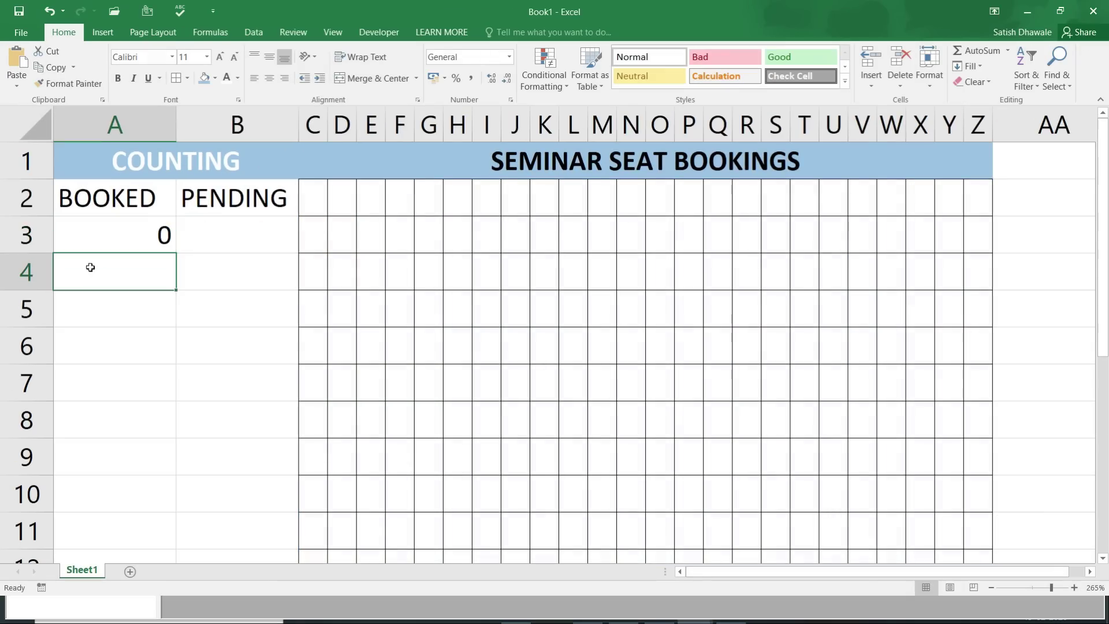
Step: Enter =COUNTBLANK(C2:Z17) in B3 using the COUNTBLANK autocomplete suggestion
click(128, 245)
click(232, 233)
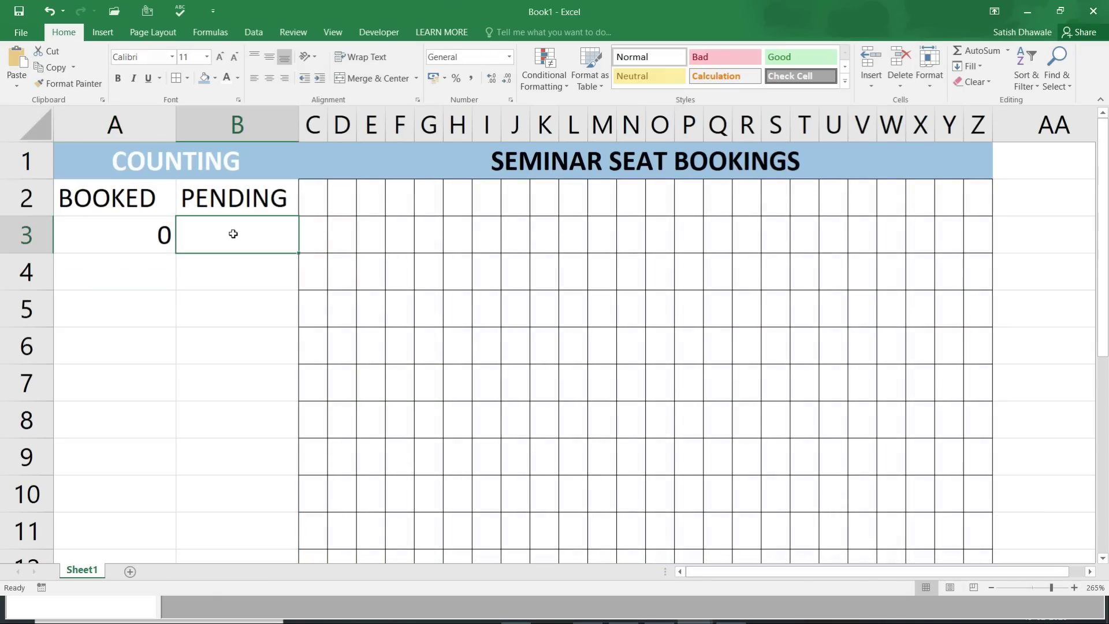
text(=COU)
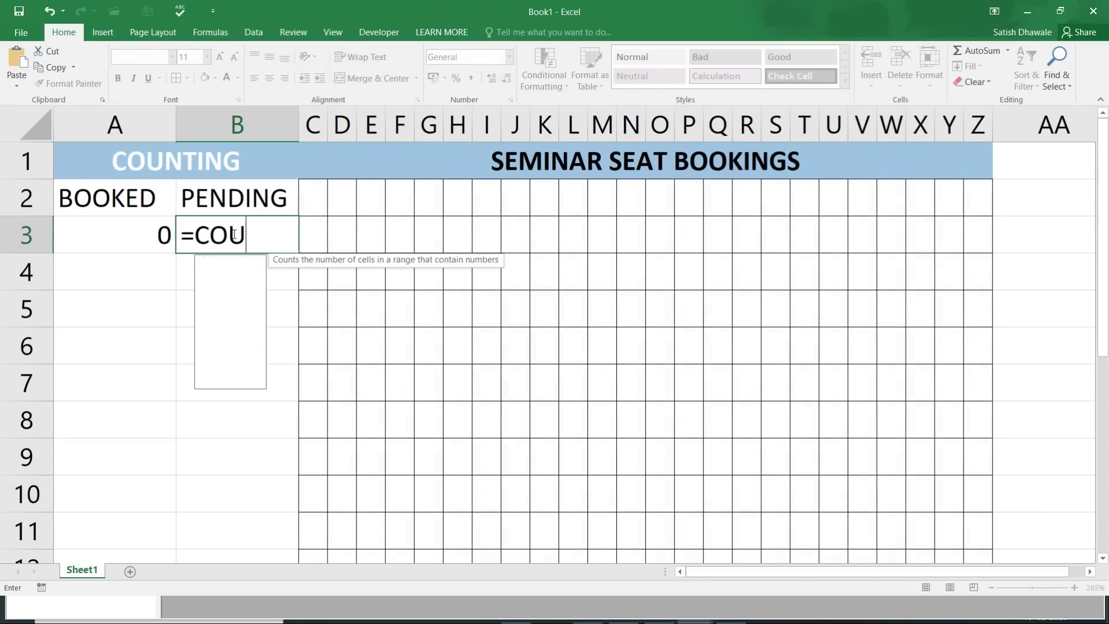
text(NT)
key(Down)
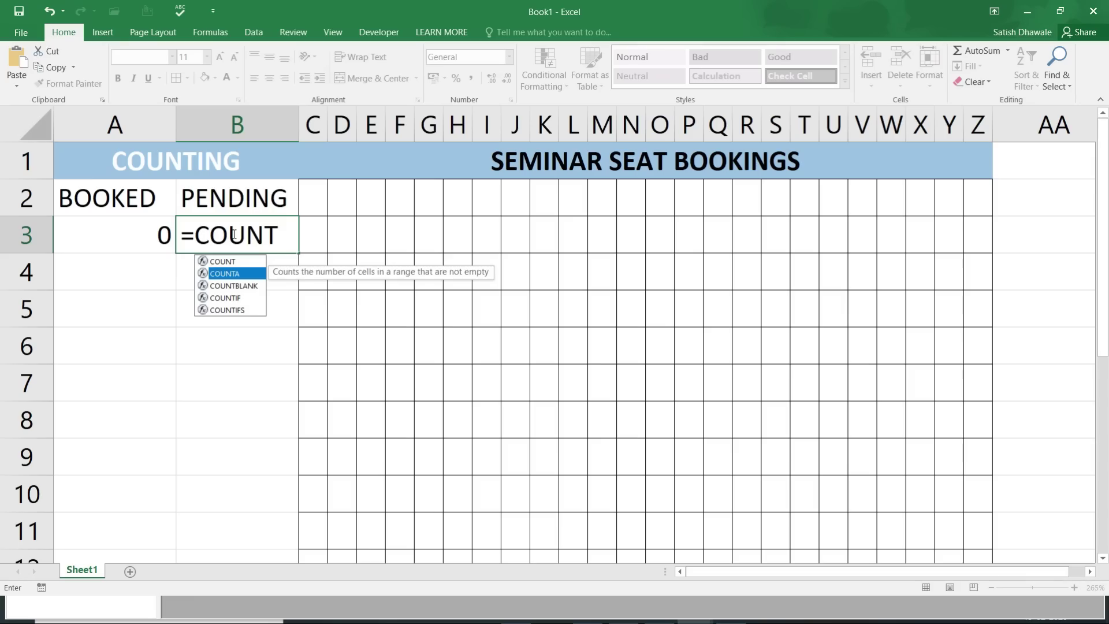
key(Down)
key(Tab)
mouse_move(315, 190)
mouse_down()
mouse_move(794, 462)
mouse_move(971, 504)
mouse_up()
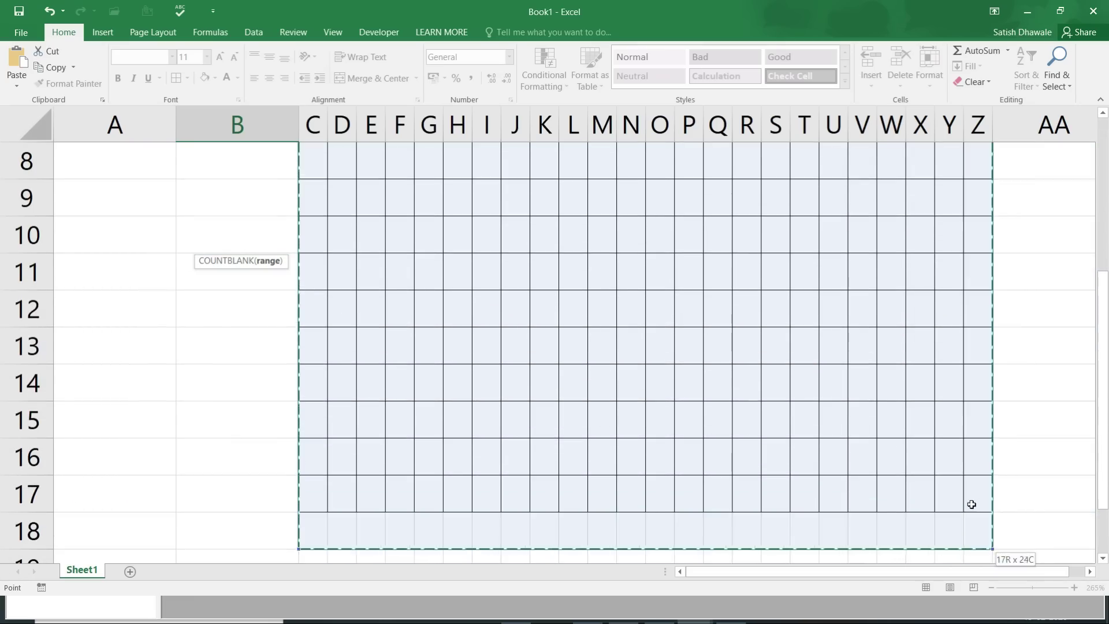
key(Return)
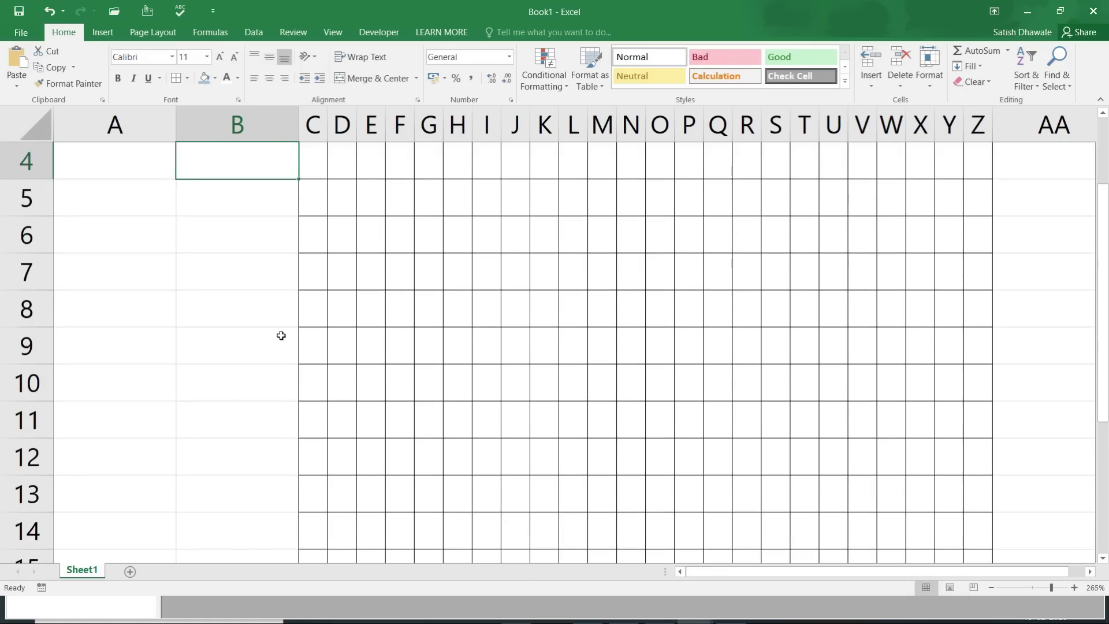
Step: Check B3 shows 384, then test the counters with a temporary B in F4 and clear it
scroll(281, 336, up, 1)
click(252, 225)
double_click(252, 233)
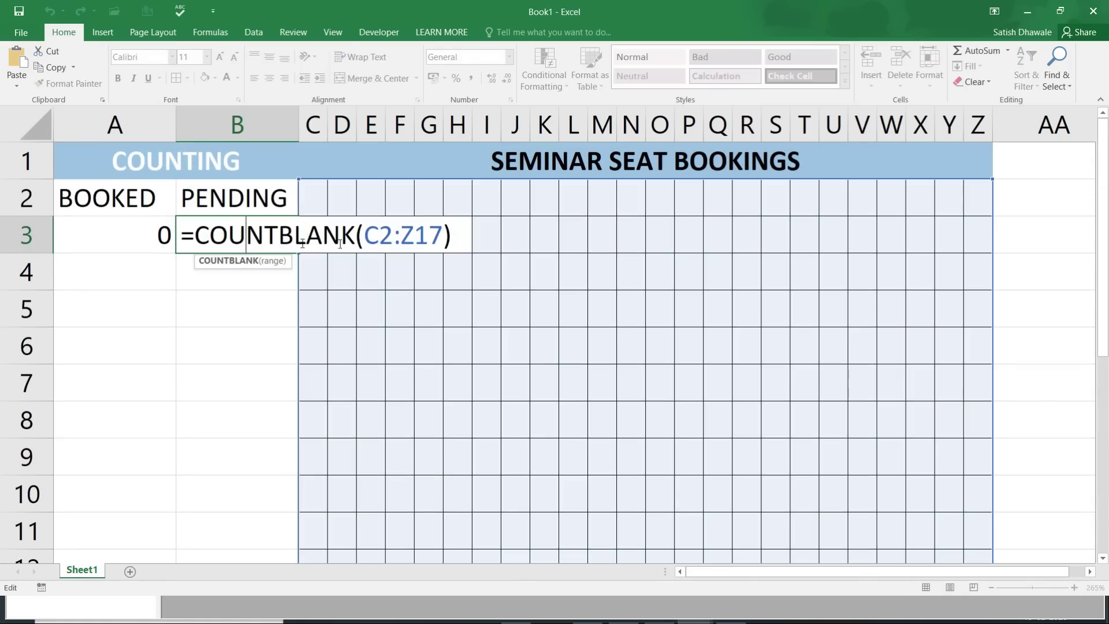
key(Escape)
click(146, 232)
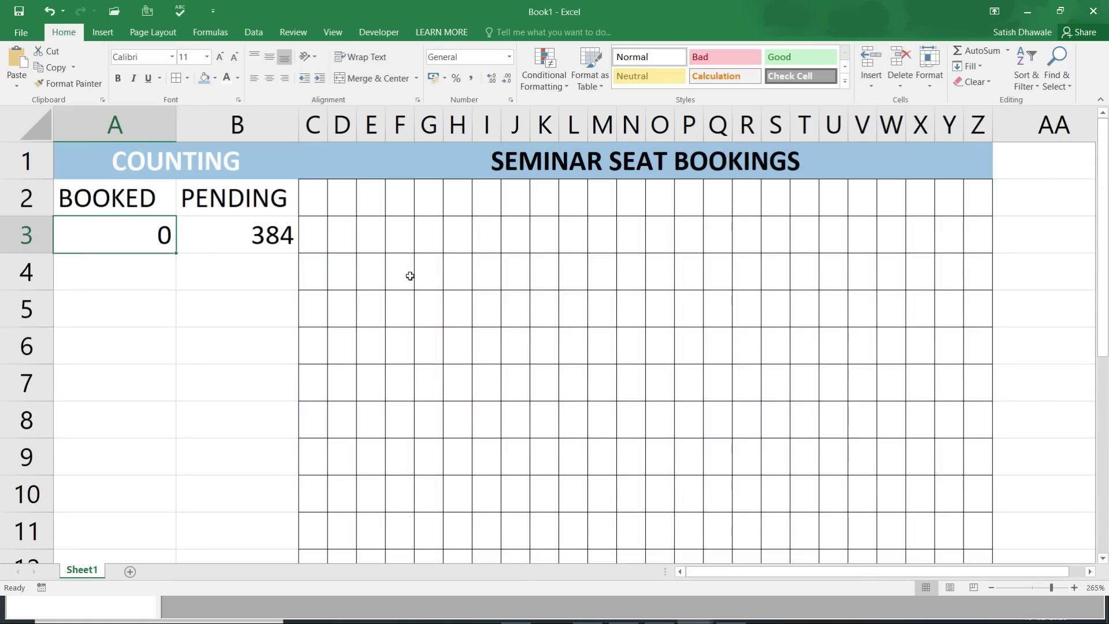
click(405, 271)
text(B)
key(Return)
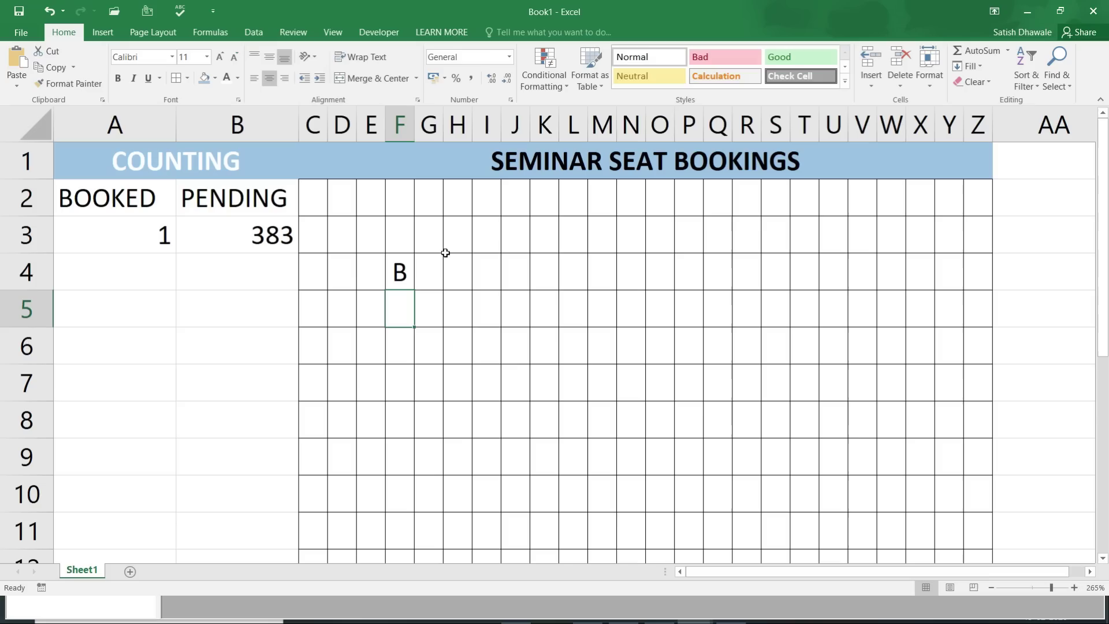
key(Up)
key(Delete)
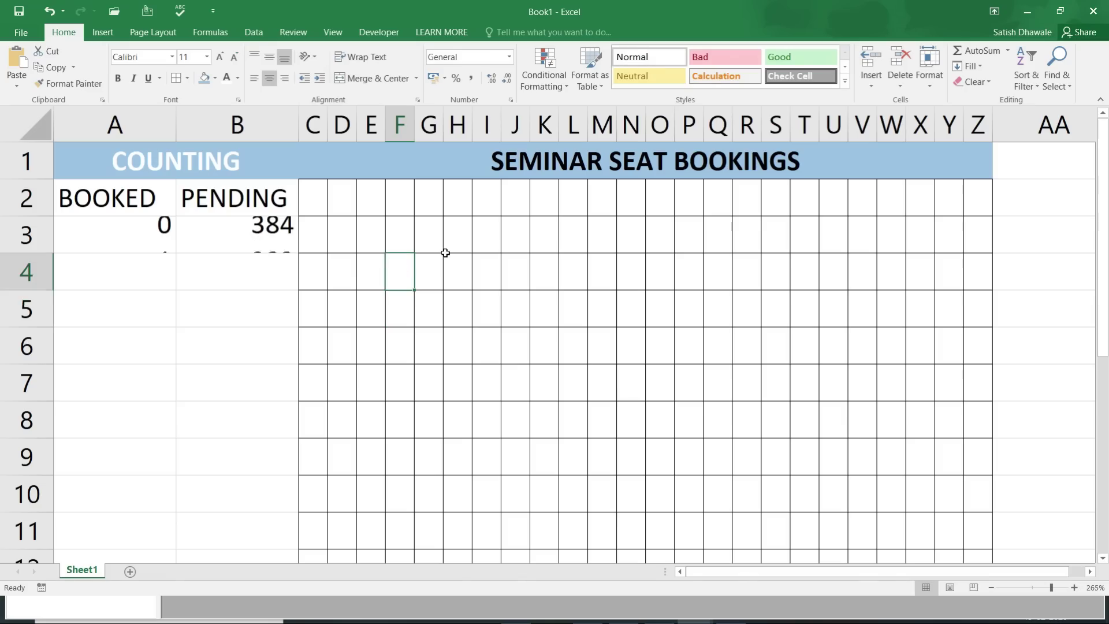
Step: Review the COUNTBLANK formula in B3 and COUNTIF formula in A3 without changing them
double_click(220, 230)
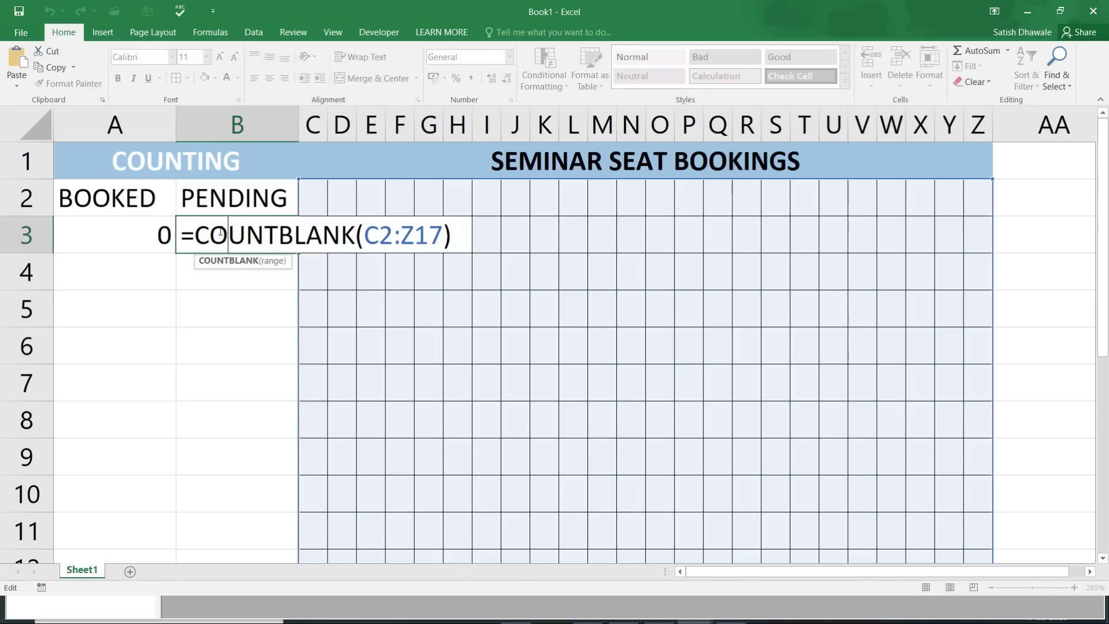
key(Escape)
double_click(153, 232)
key(Escape)
double_click(213, 233)
key(Escape)
double_click(146, 237)
key(Escape)
double_click(229, 237)
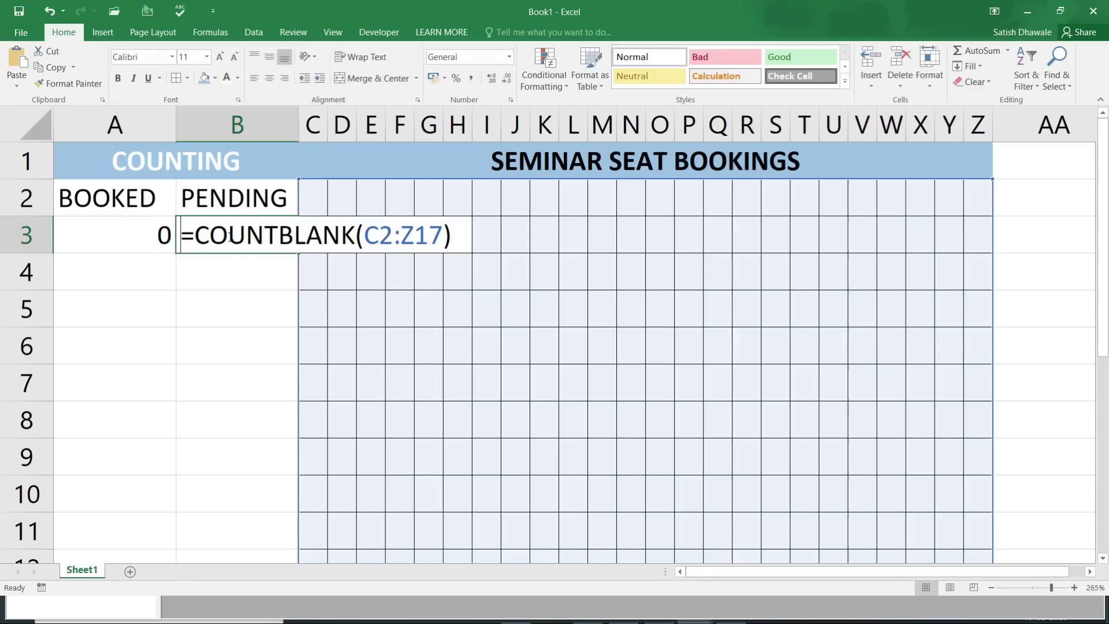
key(Escape)
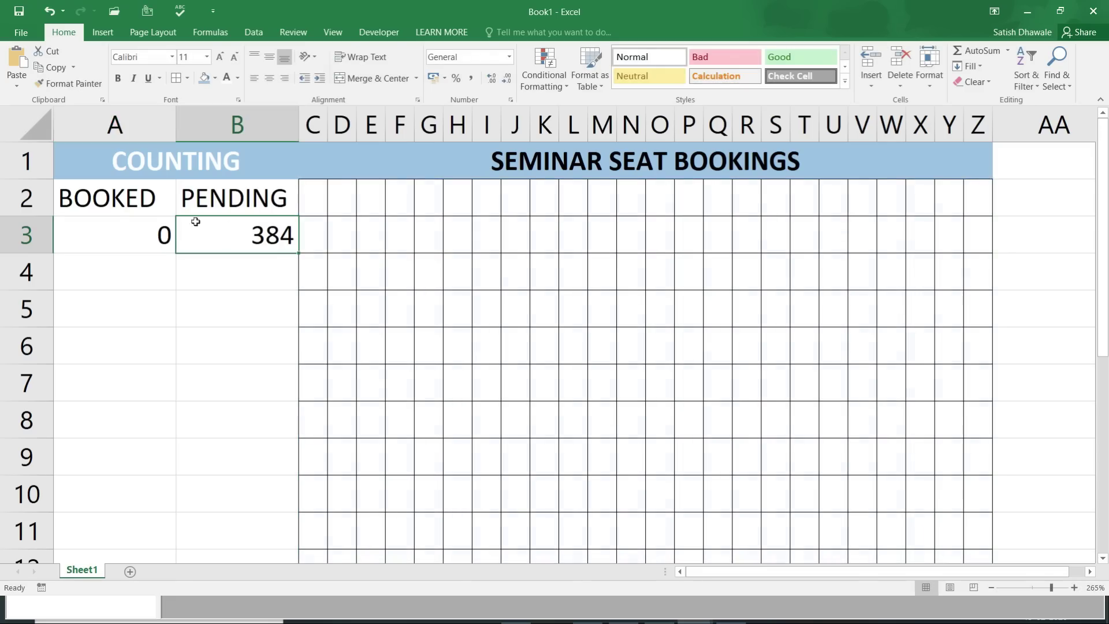
Step: Center A2:B3 and give the BOOKED and PENDING counters all borders
drag(162, 202, 245, 233)
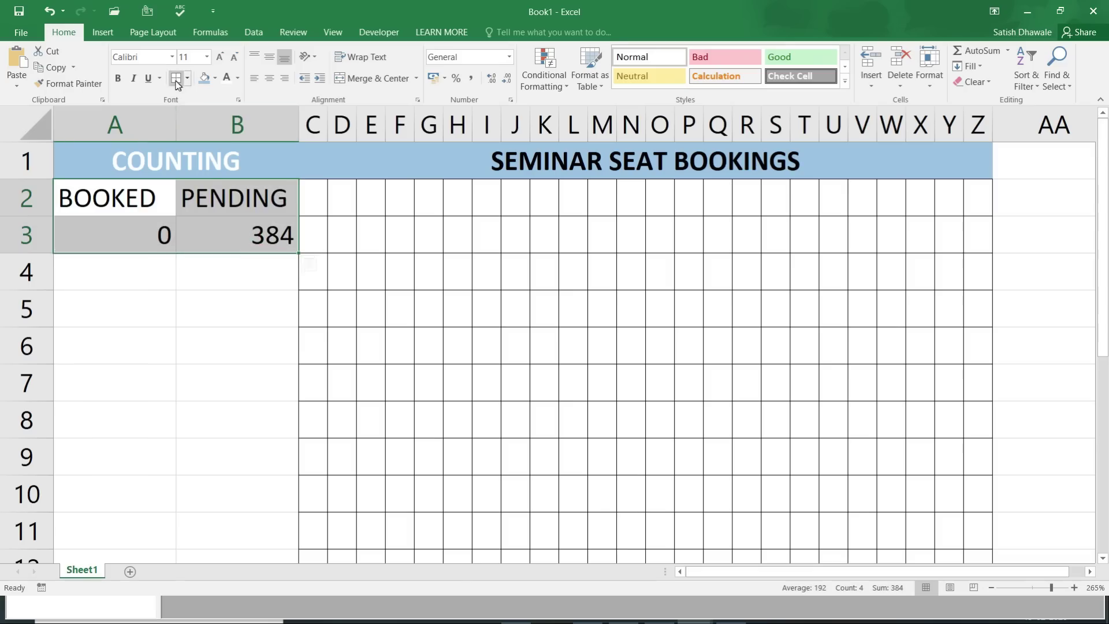
click(225, 235)
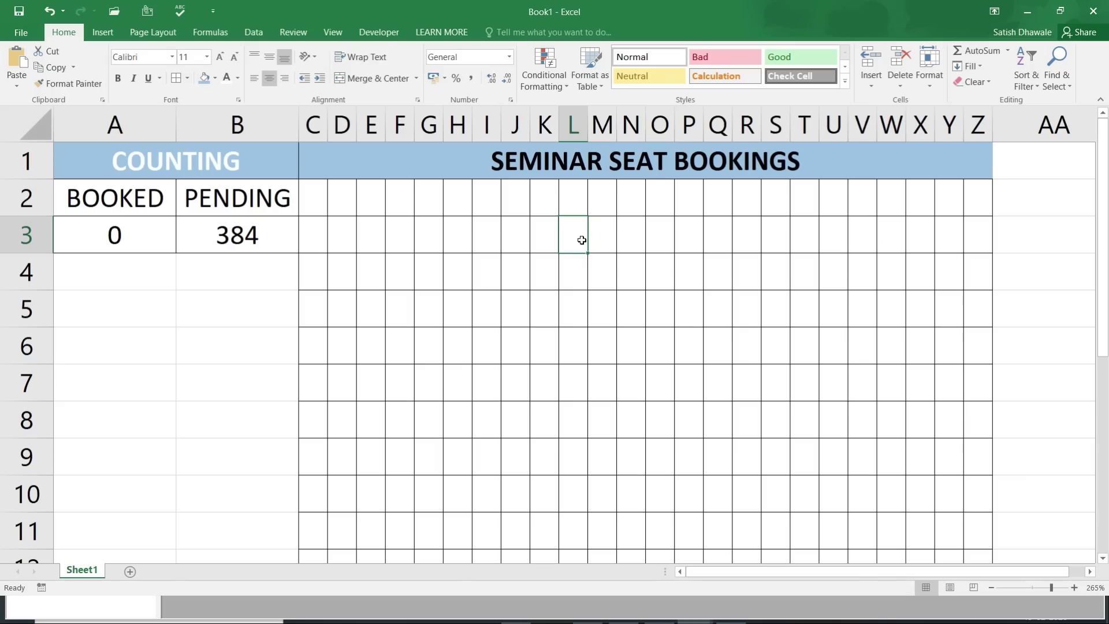
click(563, 276)
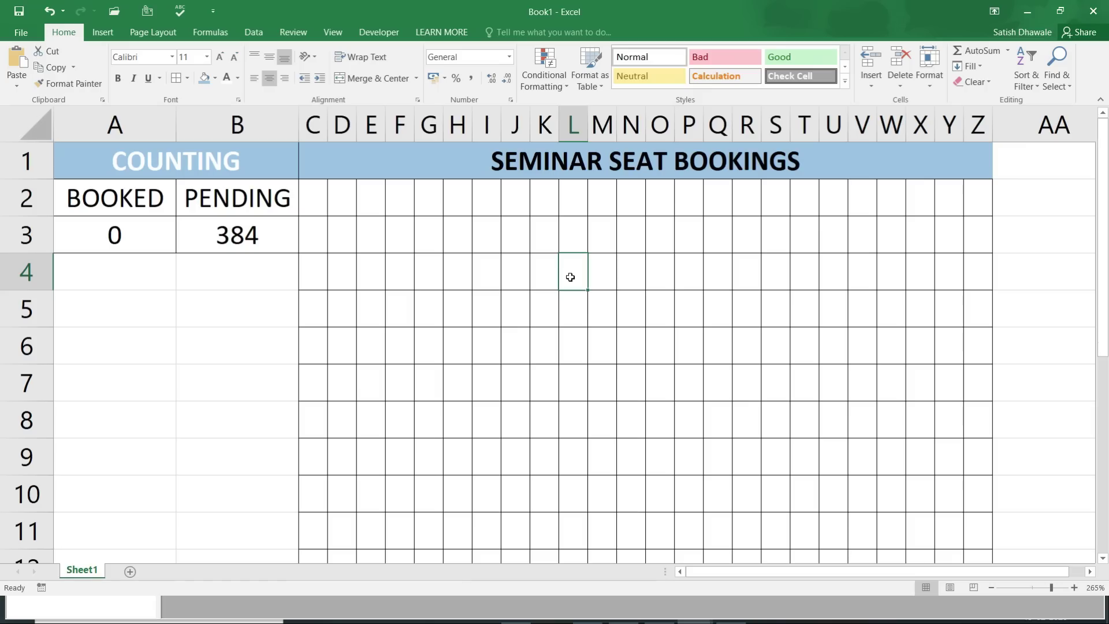
key(alt+Tab)
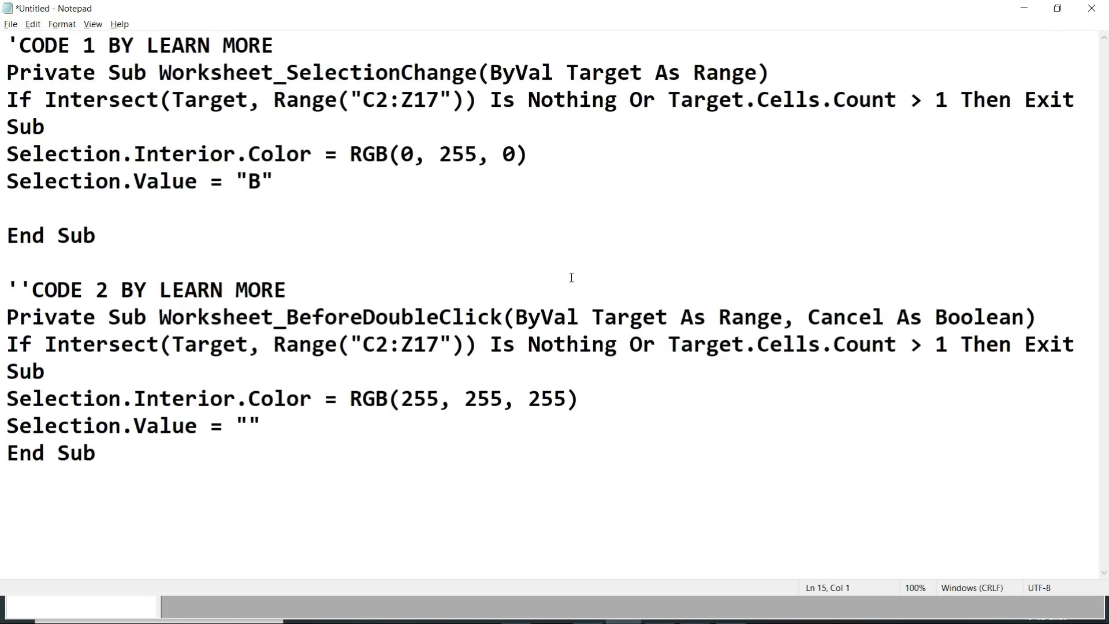
Step: Highlight the seat-clearing procedure in Notepad and bring up the VBA editor maximized
click(323, 278)
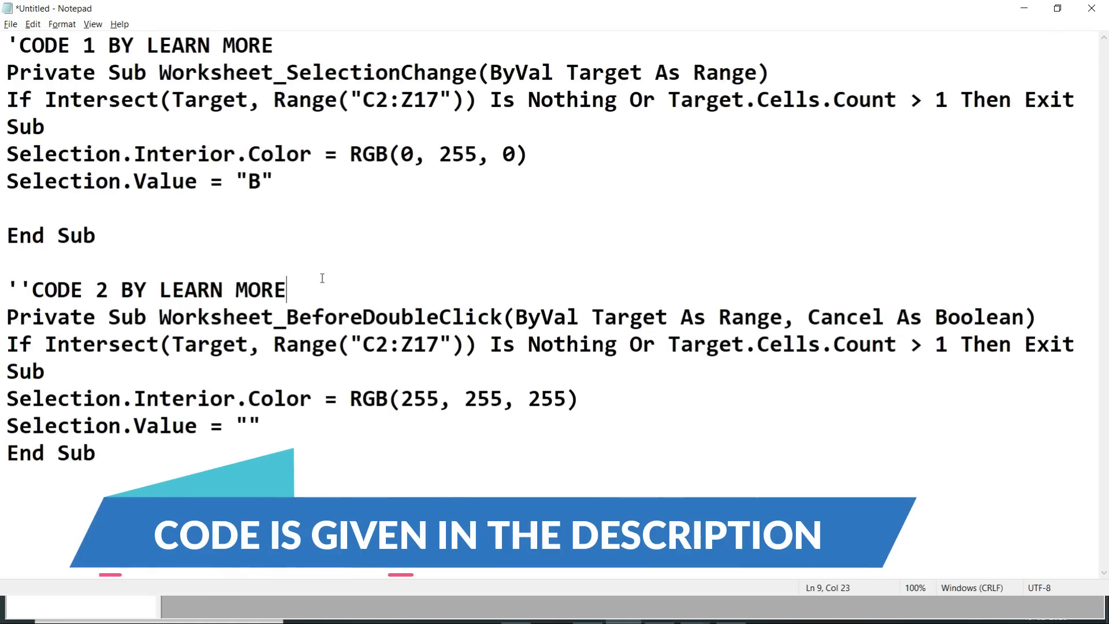
mouse_move(302, 483)
mouse_down()
mouse_move(5, 224)
mouse_move(6, 45)
mouse_up()
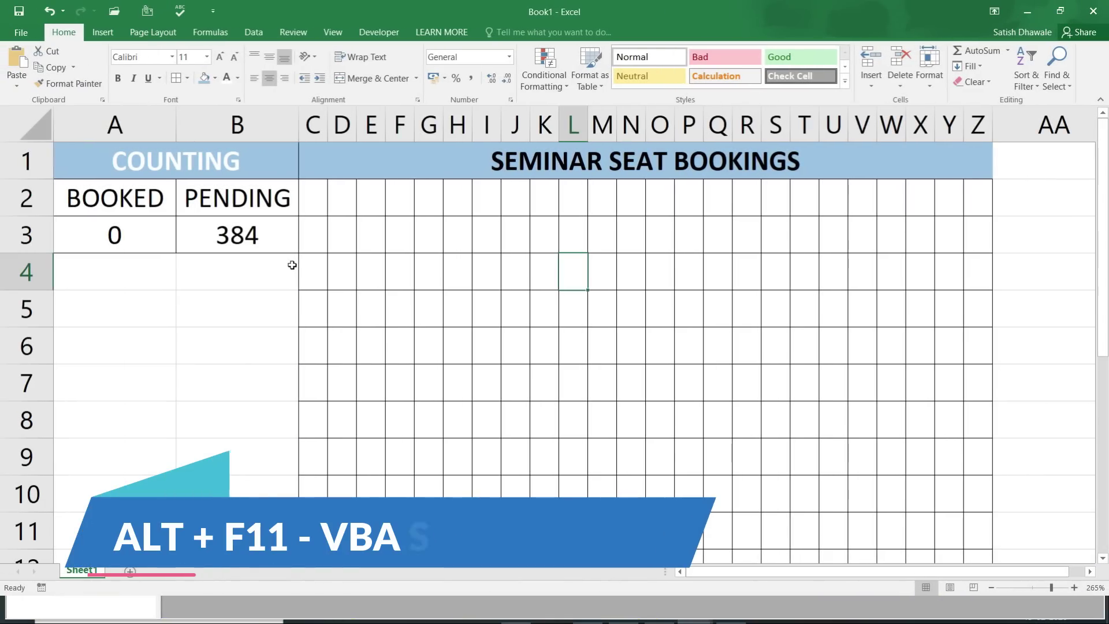
key(alt+F11)
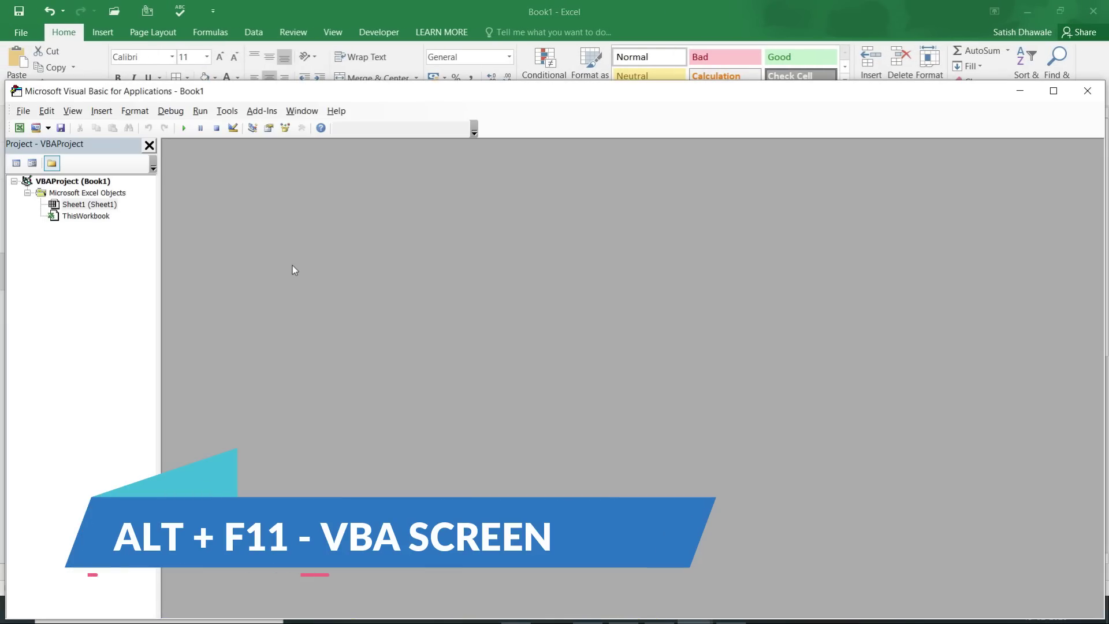
double_click(290, 92)
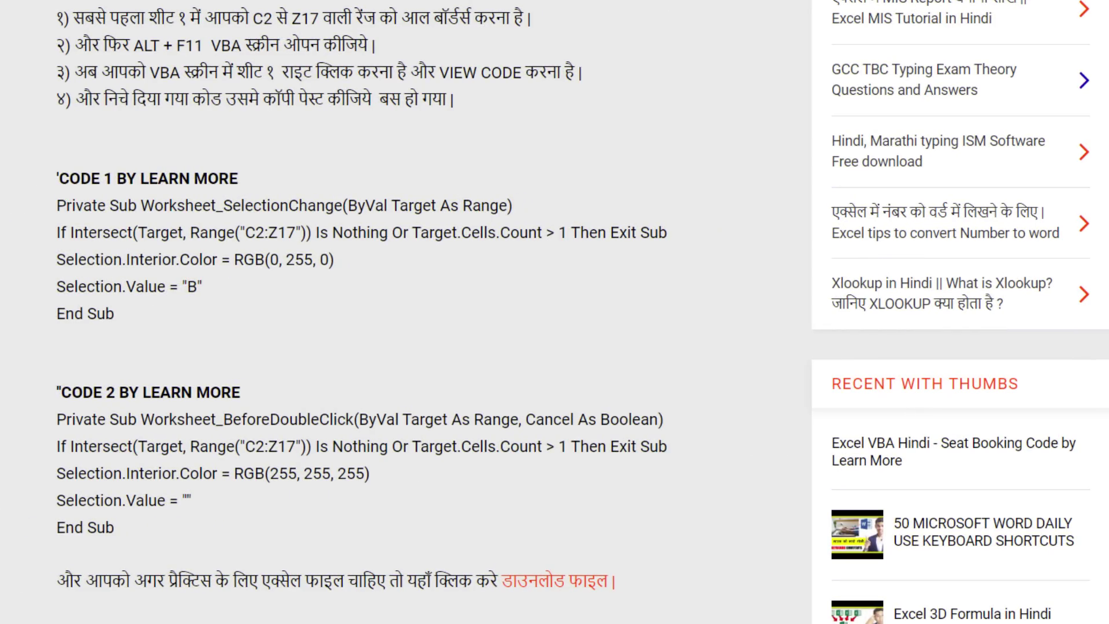
Step: Delete the blank line before End Sub and copy all the macro code
key(BackSpace)
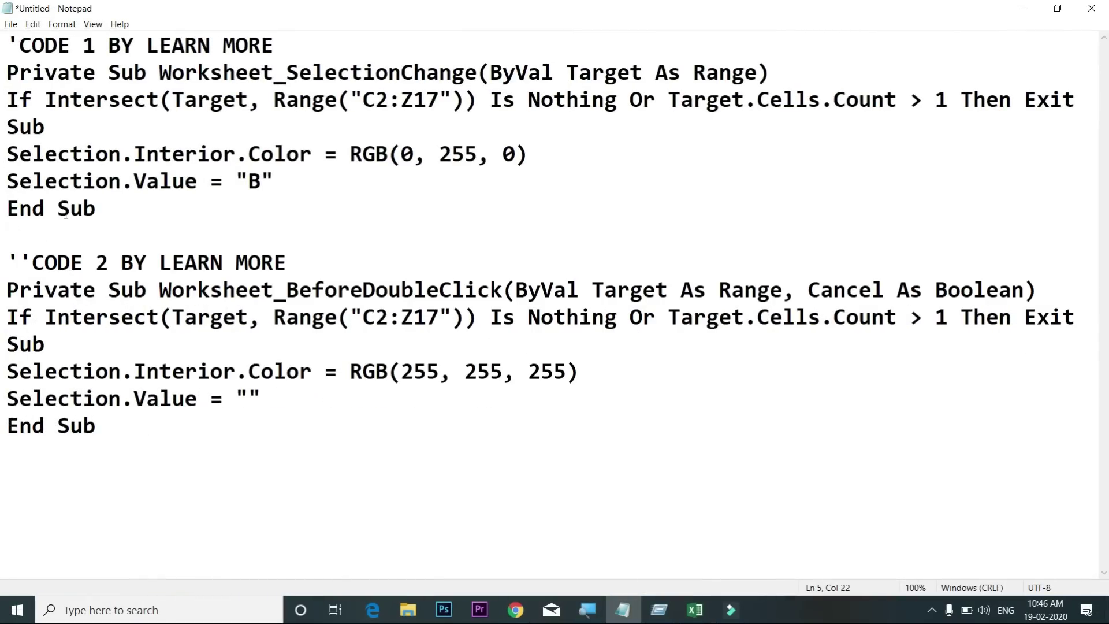
drag(97, 427, 5, 26)
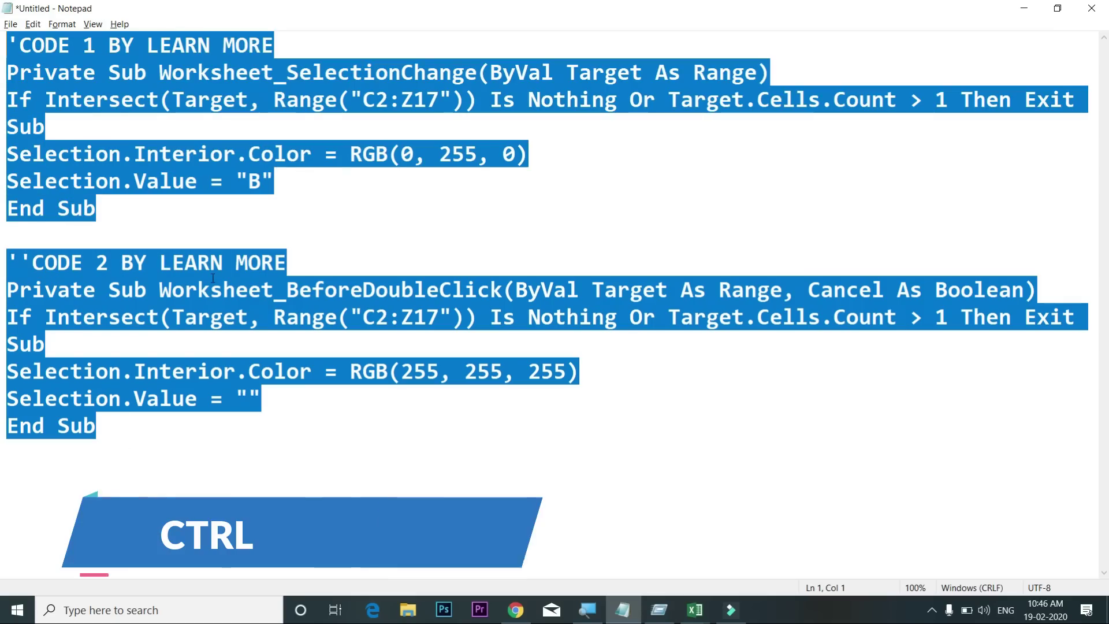
key(ctrl+c)
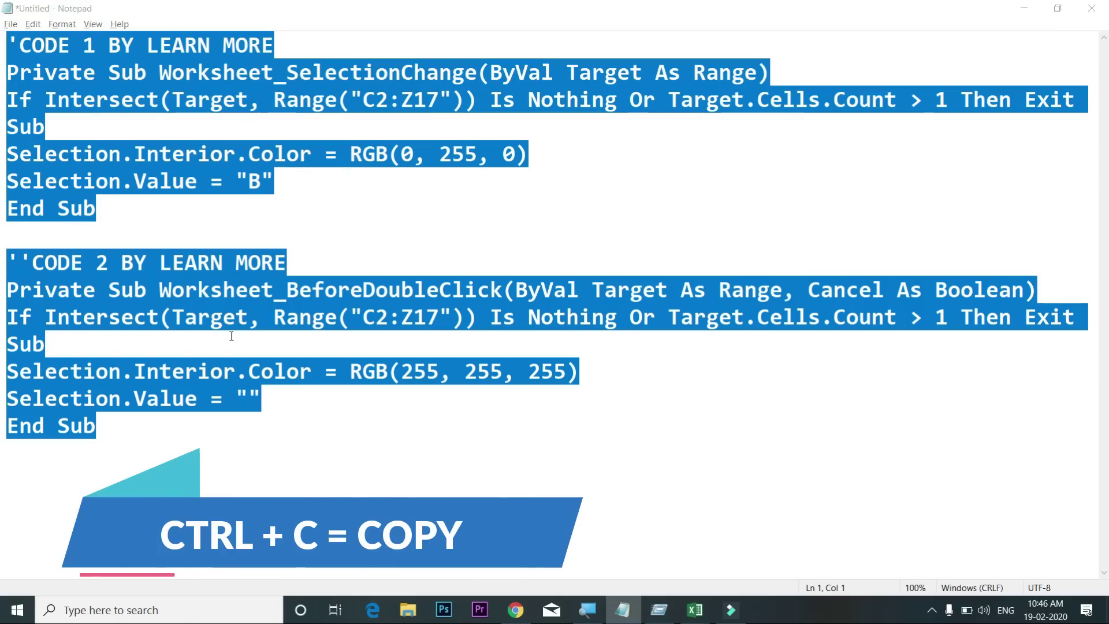
key(alt+Tab)
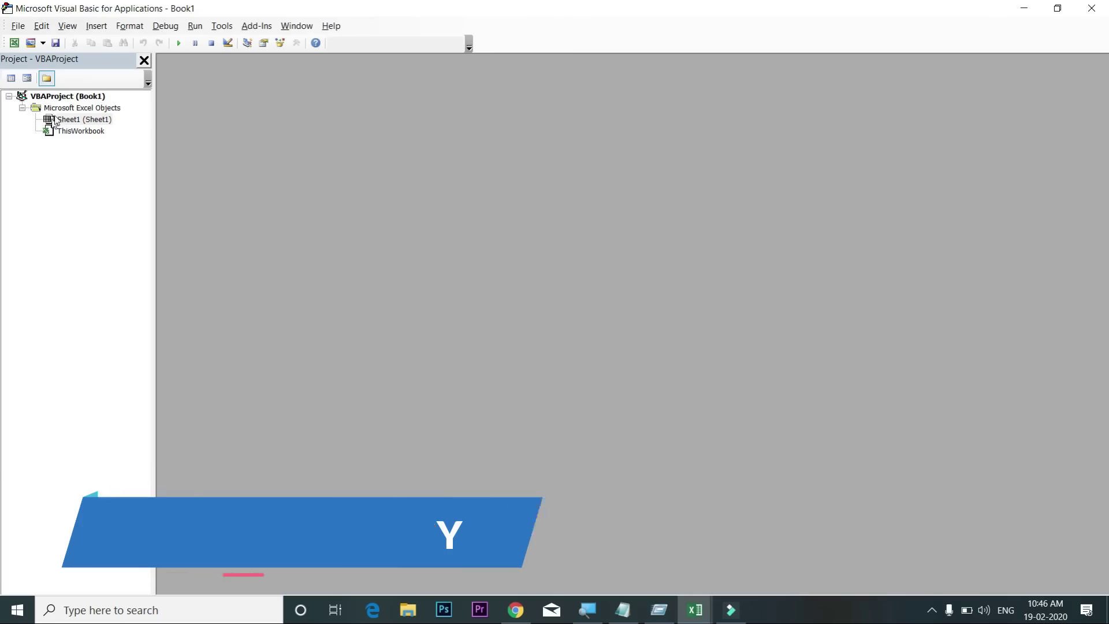
Step: Restore Project Explorer from the View menu and open Sheet1's code window via View Code
click(1091, 9)
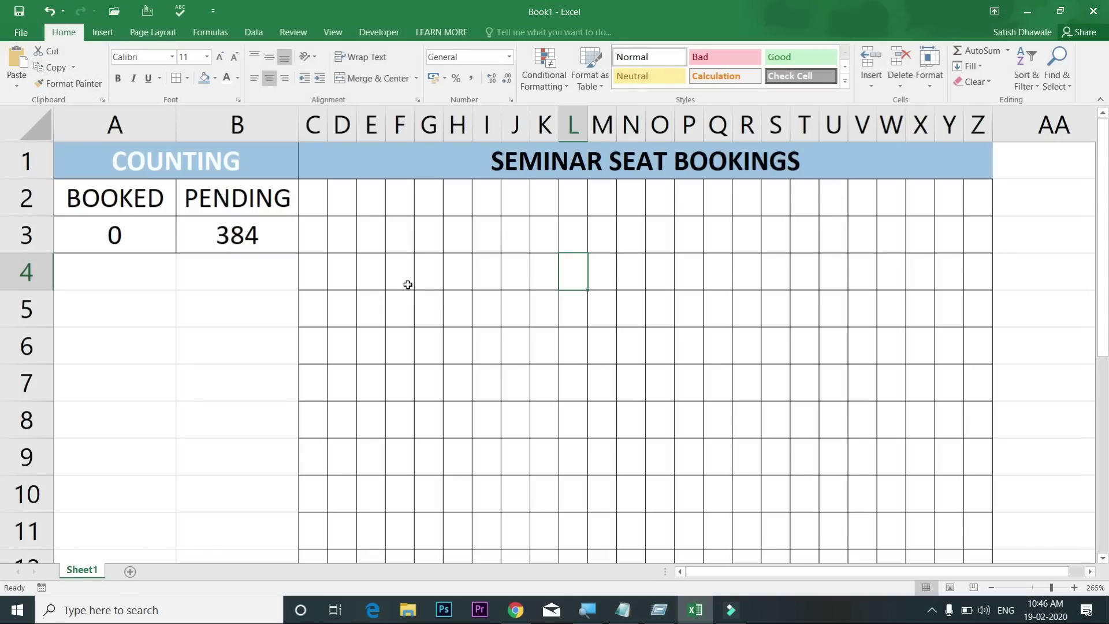
key(alt+F11)
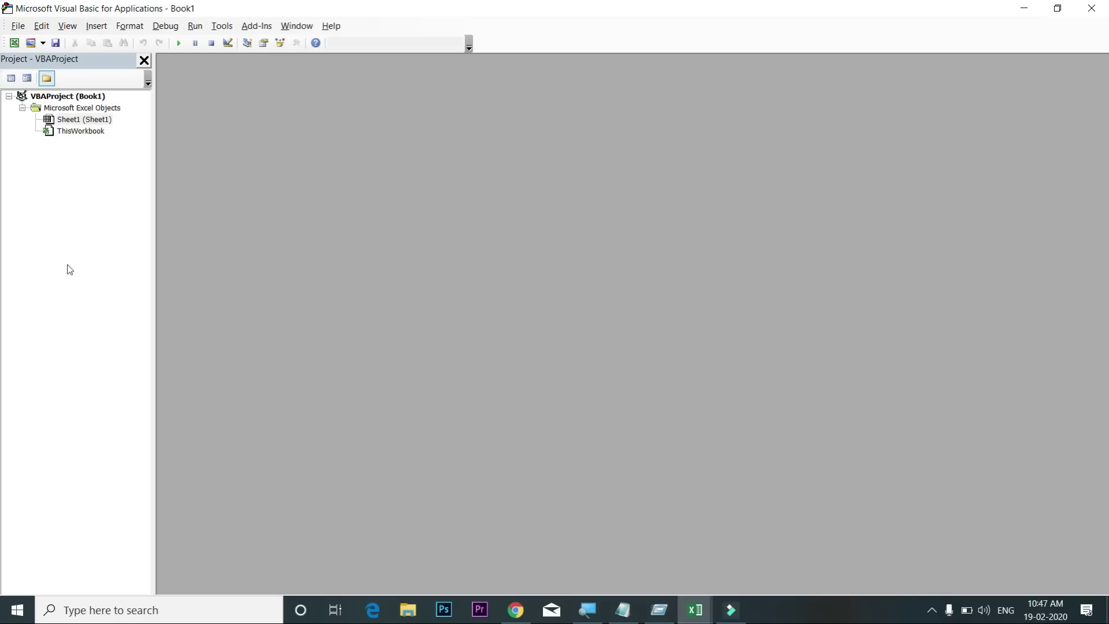
key(alt+Tab)
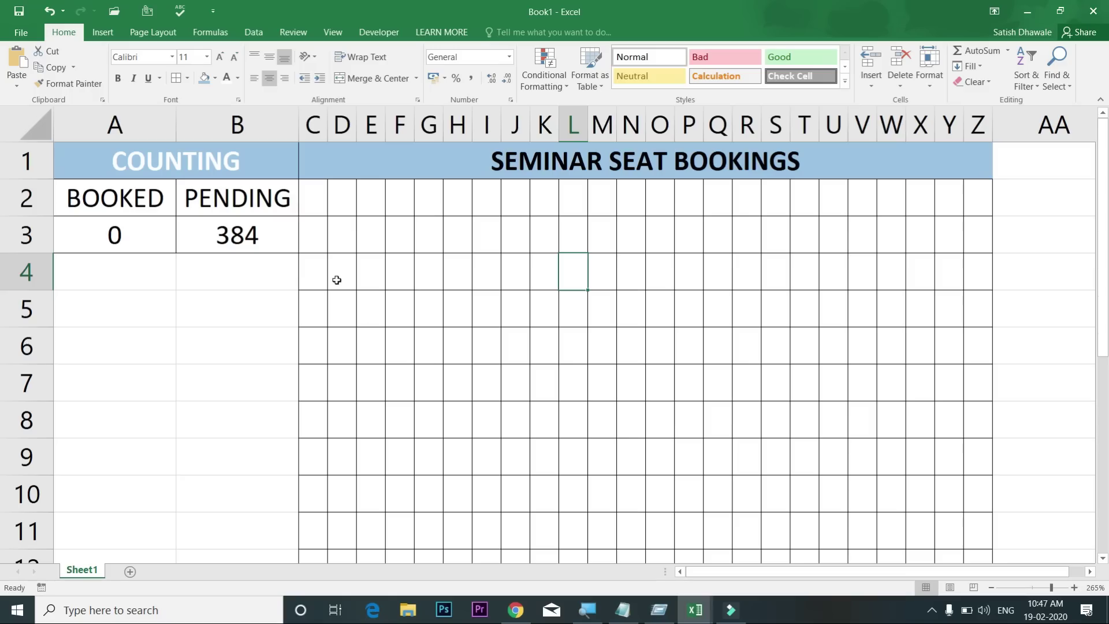
key(alt+F11)
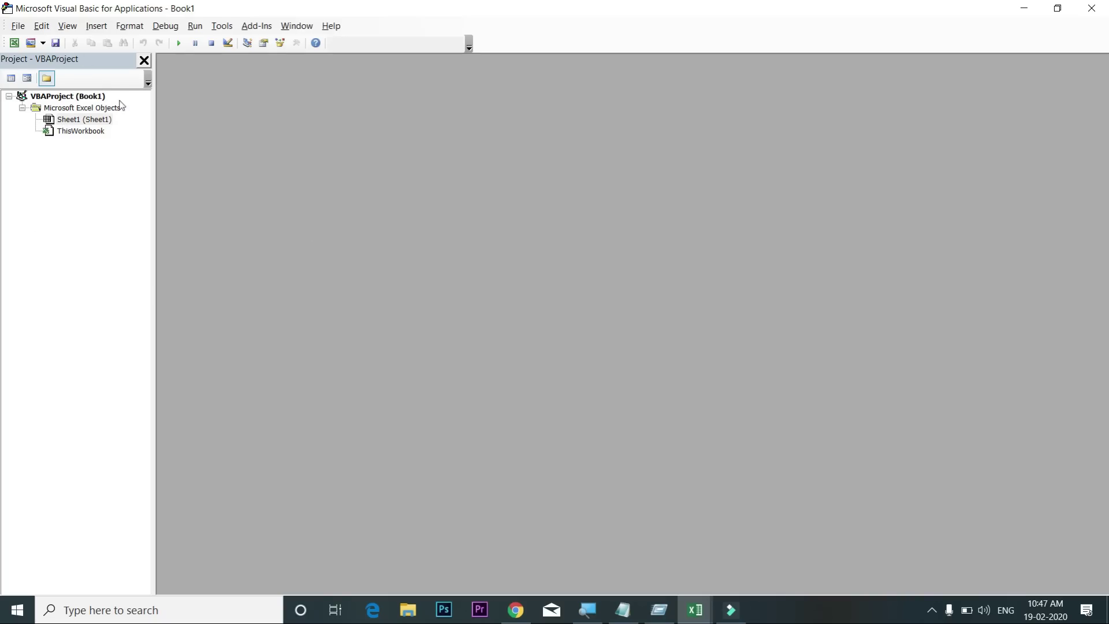
click(143, 60)
click(67, 26)
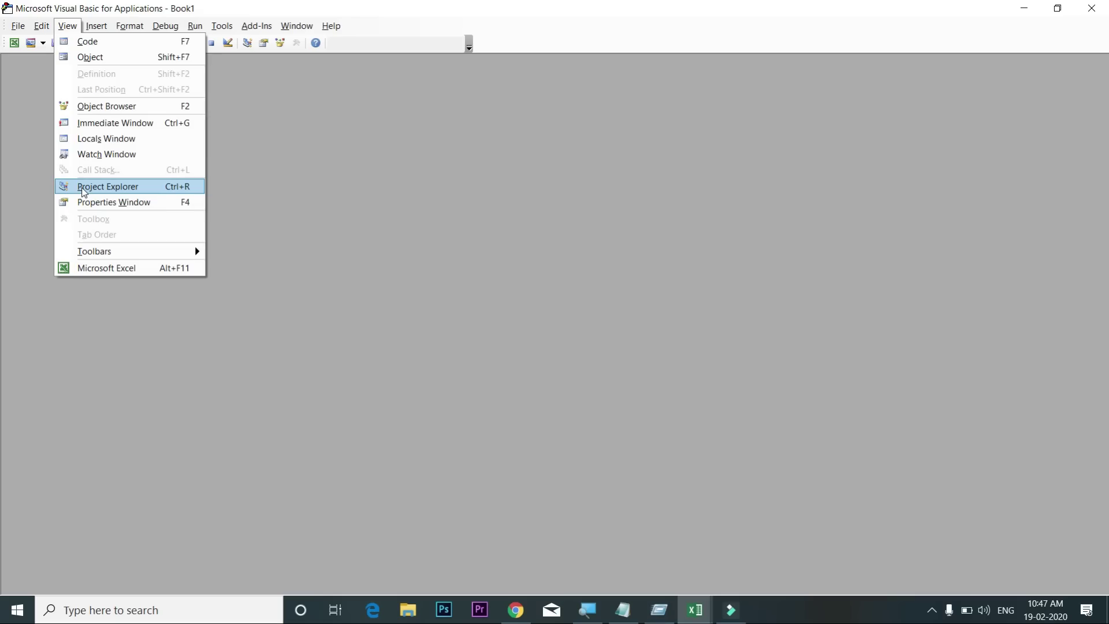
click(82, 191)
right_click(68, 124)
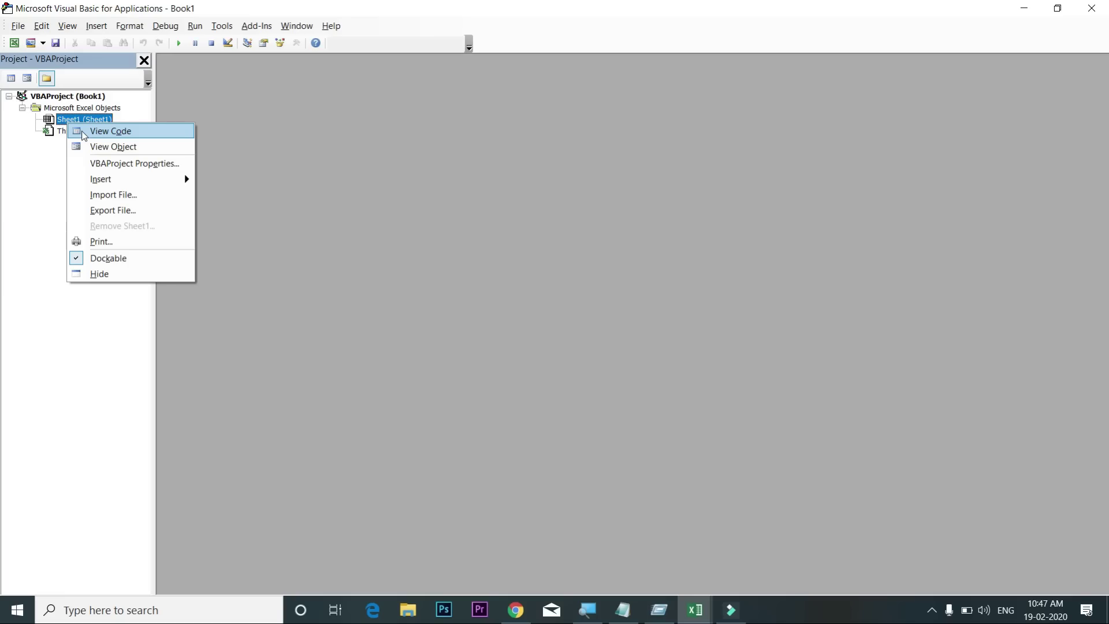
click(84, 136)
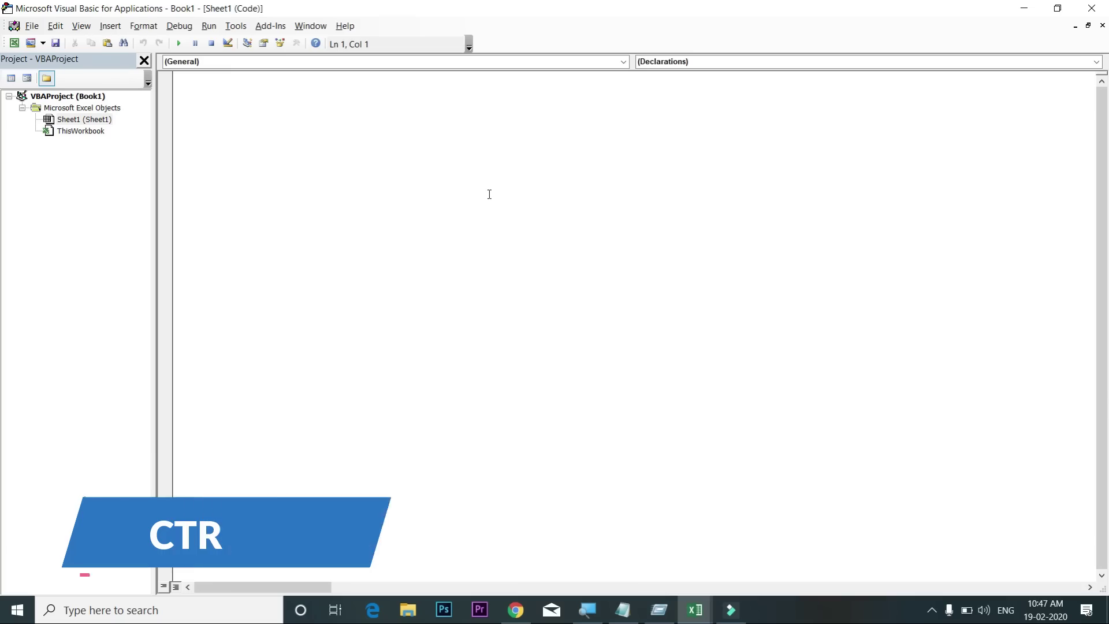
Step: Paste both procedures into Sheet1, highlighting the C2:Z17 range, RGB(0, 255, 0) green and "B" value
key(ctrl+v)
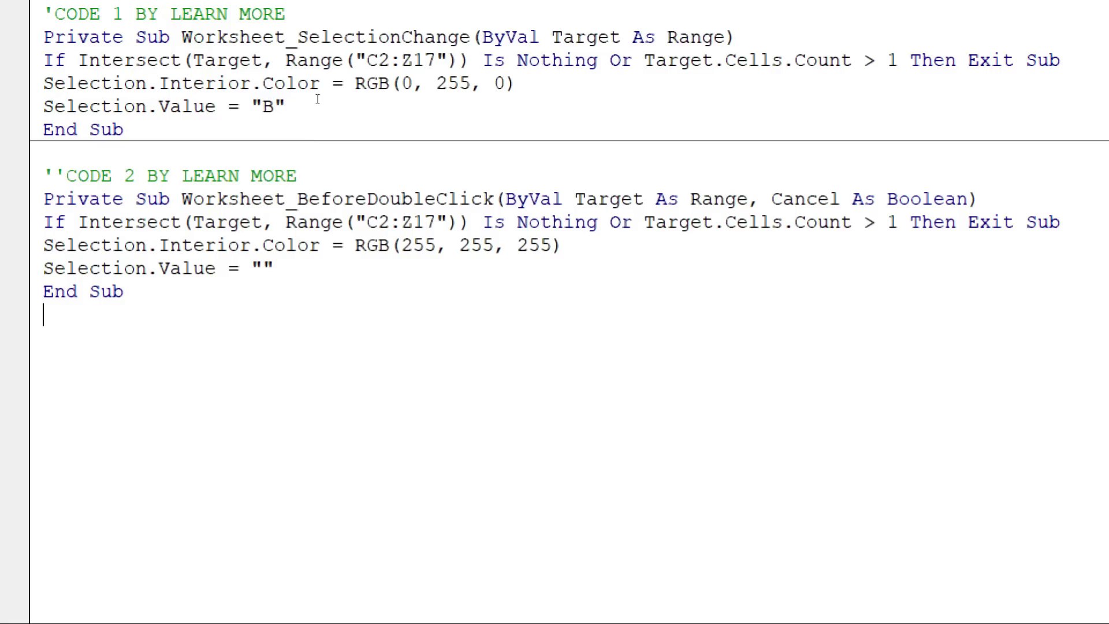
drag(319, 98, 380, 98)
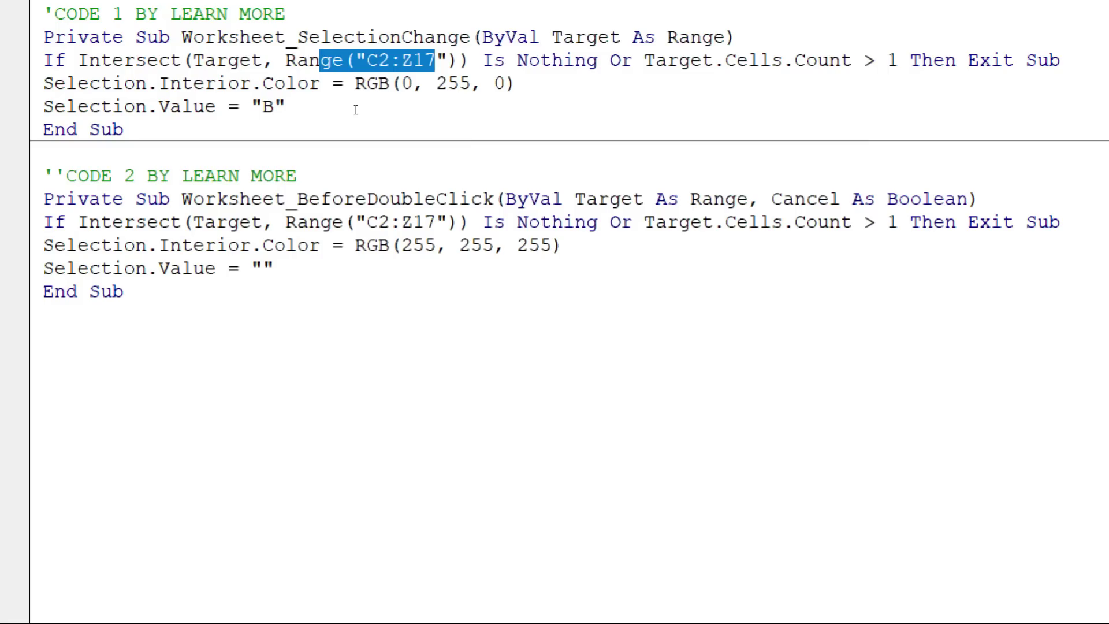
drag(373, 107, 422, 111)
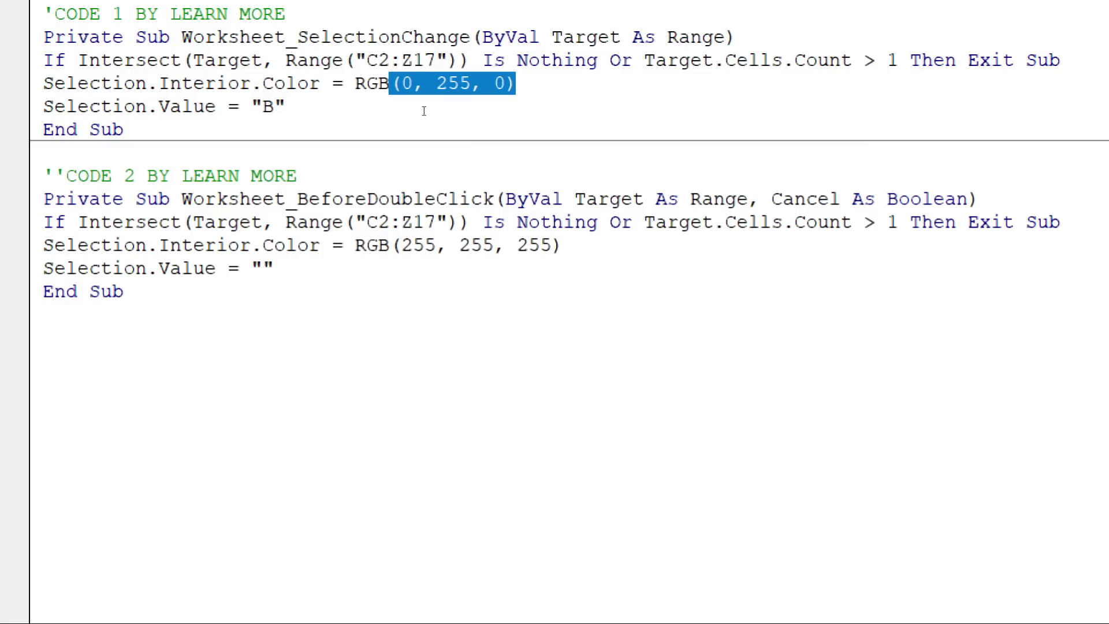
click(381, 117)
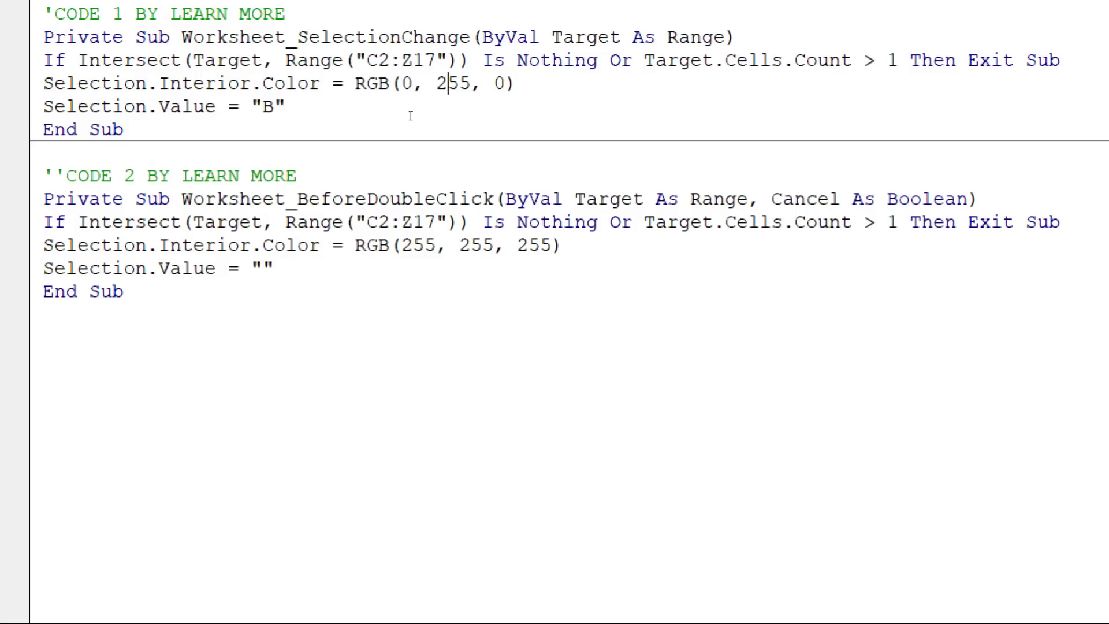
drag(181, 107, 312, 123)
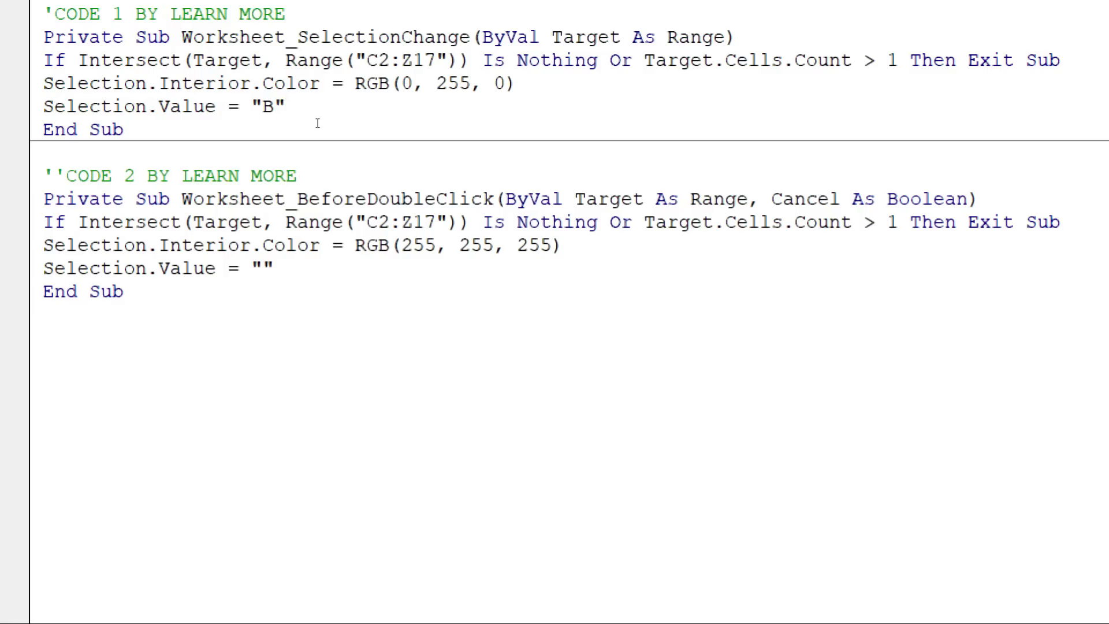
key(Left)
key(Left)
key(shift+End)
drag(217, 38, 460, 37)
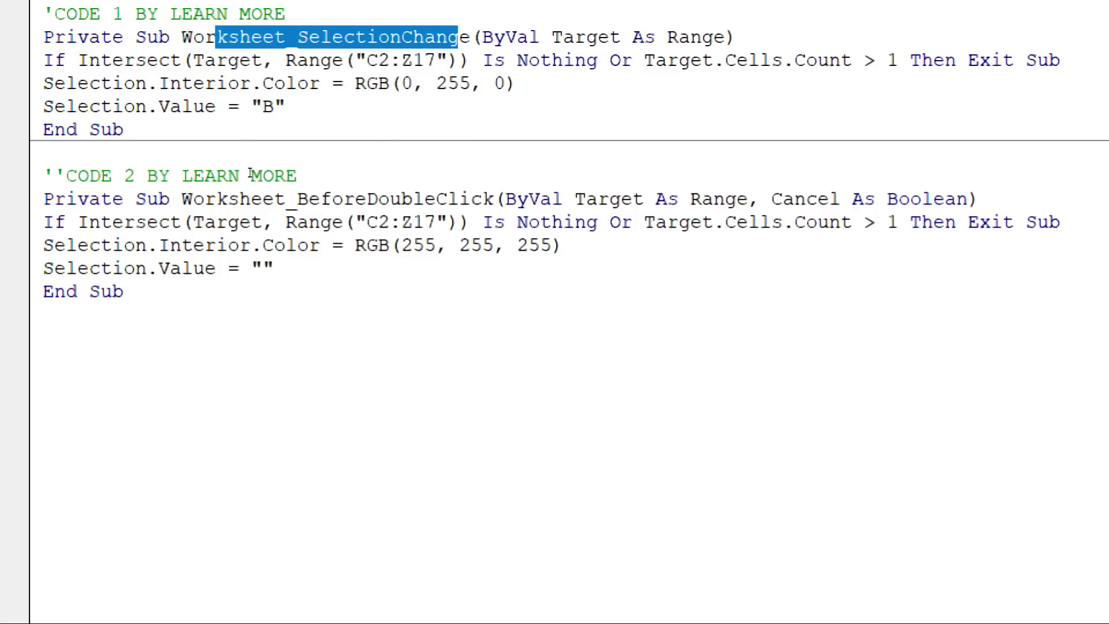
Step: Review the BeforeDoubleClick procedure's C2:Z17 check, white fill and cell-clearing lines in the code
drag(180, 198, 735, 199)
drag(533, 165, 595, 172)
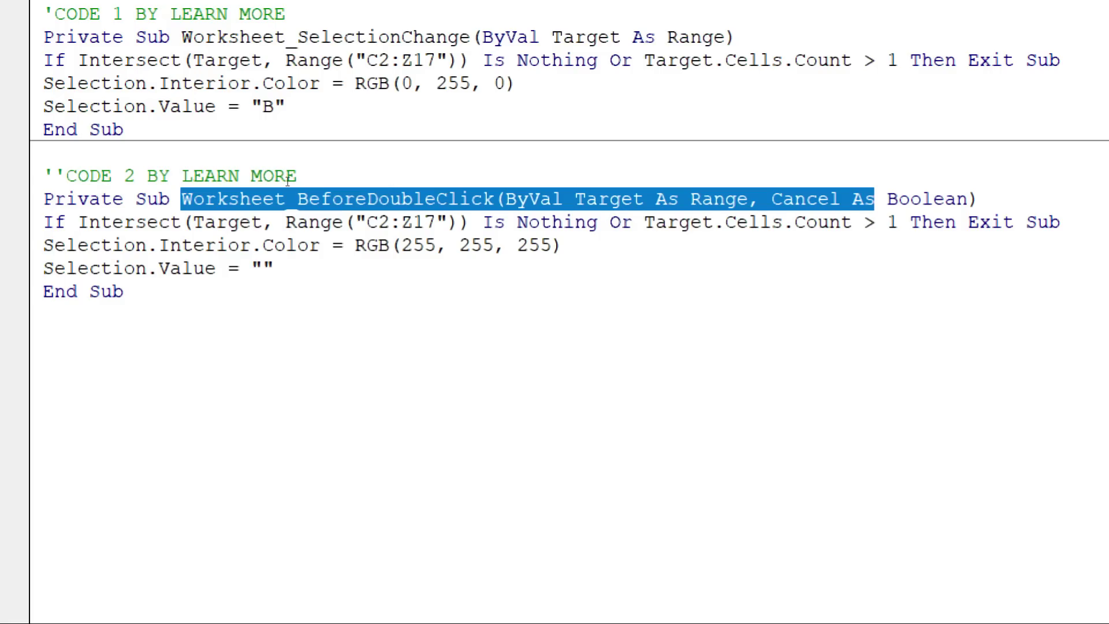
mouse_move(193, 222)
mouse_down()
mouse_move(355, 199)
mouse_move(458, 222)
mouse_up()
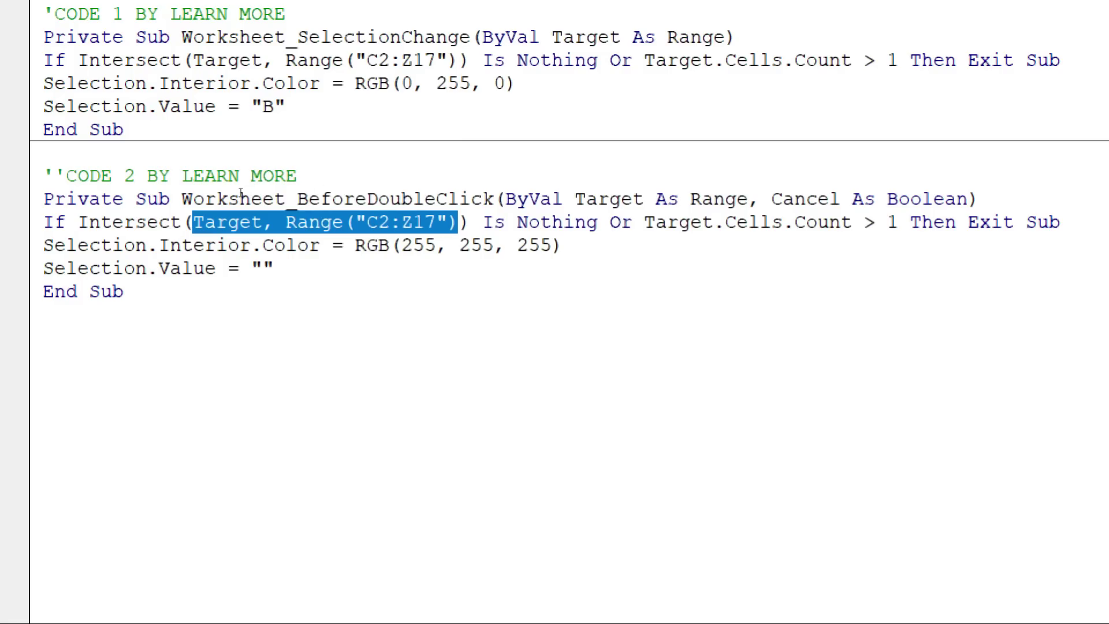
drag(158, 245, 296, 245)
key(shift+Right)
key(shift+Right)
key(shift+Right)
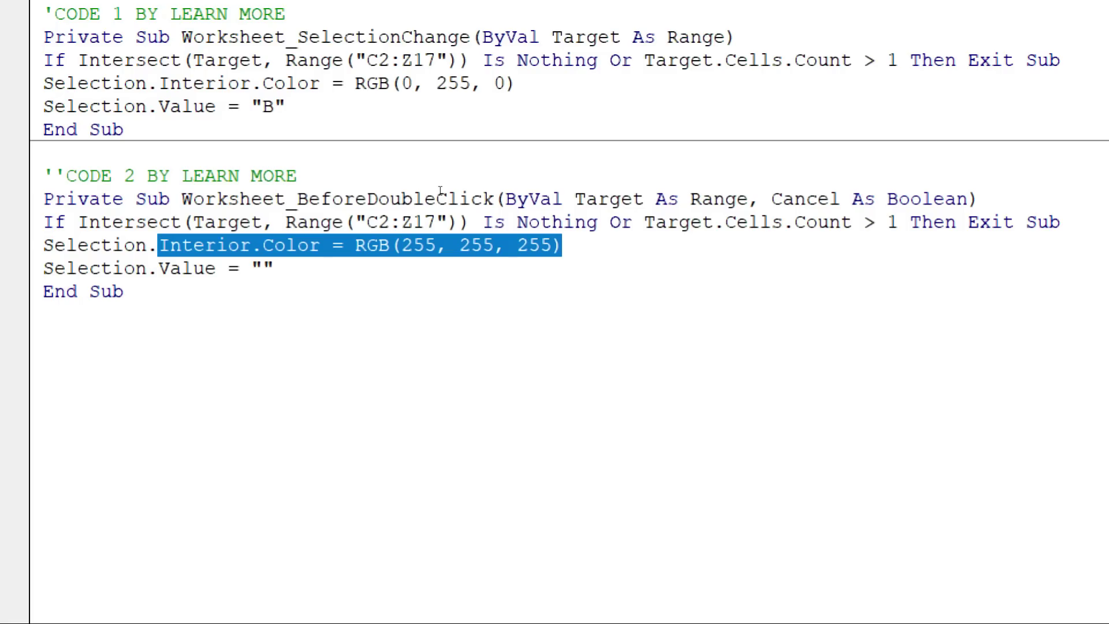
key(Down)
key(shift+Left)
key(shift+Left)
key(shift+Left)
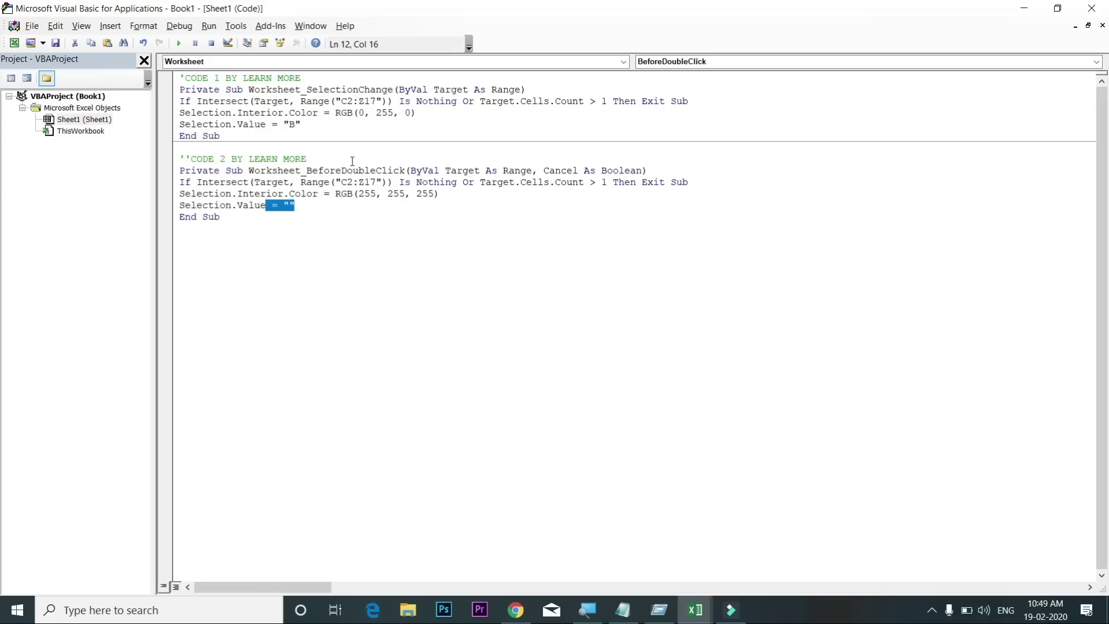
click(404, 219)
Step: Back in the sheet, book seats F4, J4, N4, P5, O7, K7, I7, F7, E6, F6, I6 and M6
key(alt+F11)
click(409, 275)
click(504, 282)
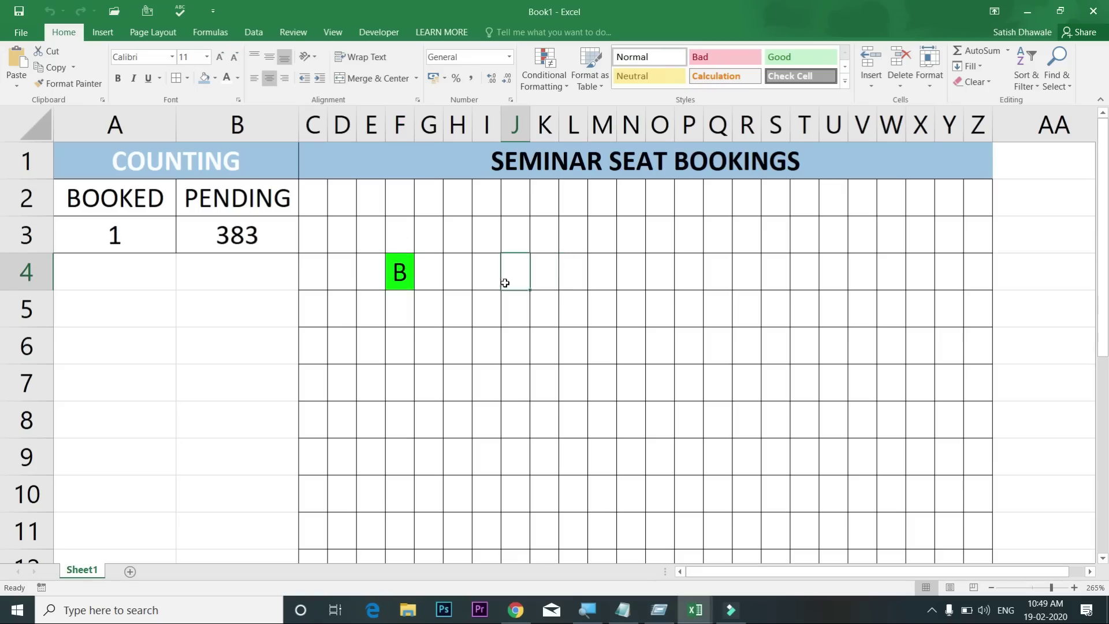
click(635, 279)
click(697, 320)
click(660, 384)
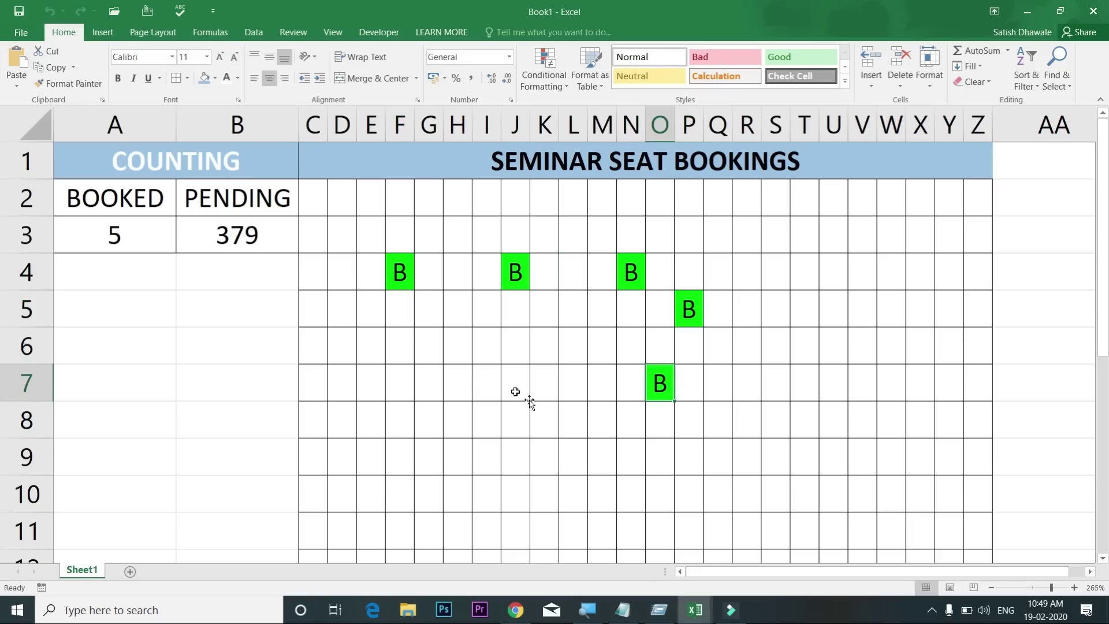
click(544, 384)
click(486, 384)
click(392, 386)
click(376, 348)
click(399, 347)
click(486, 347)
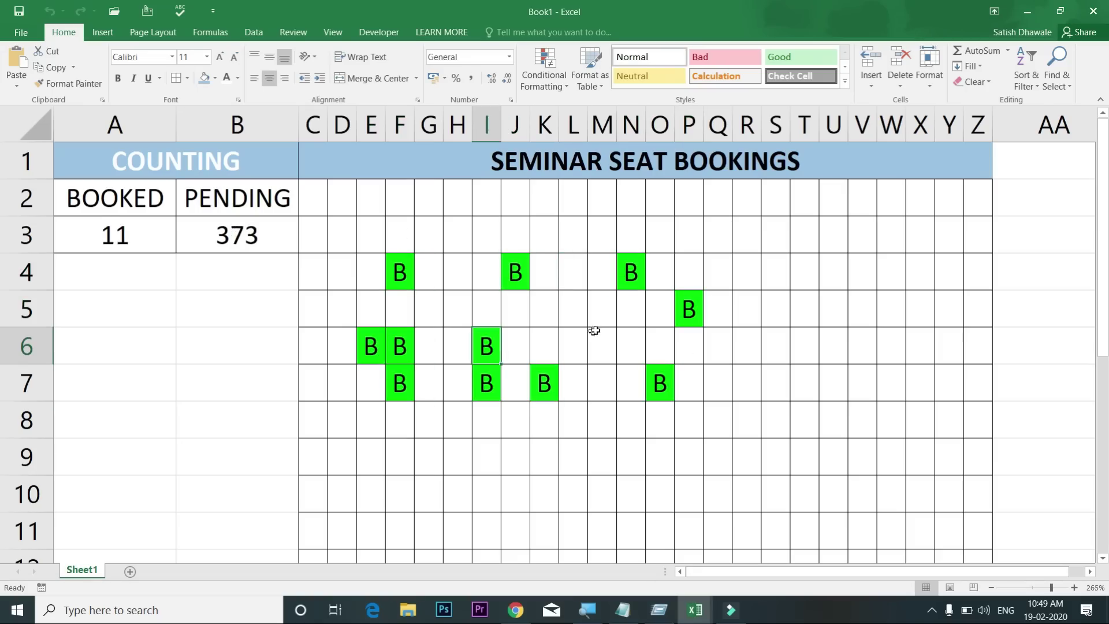
click(601, 347)
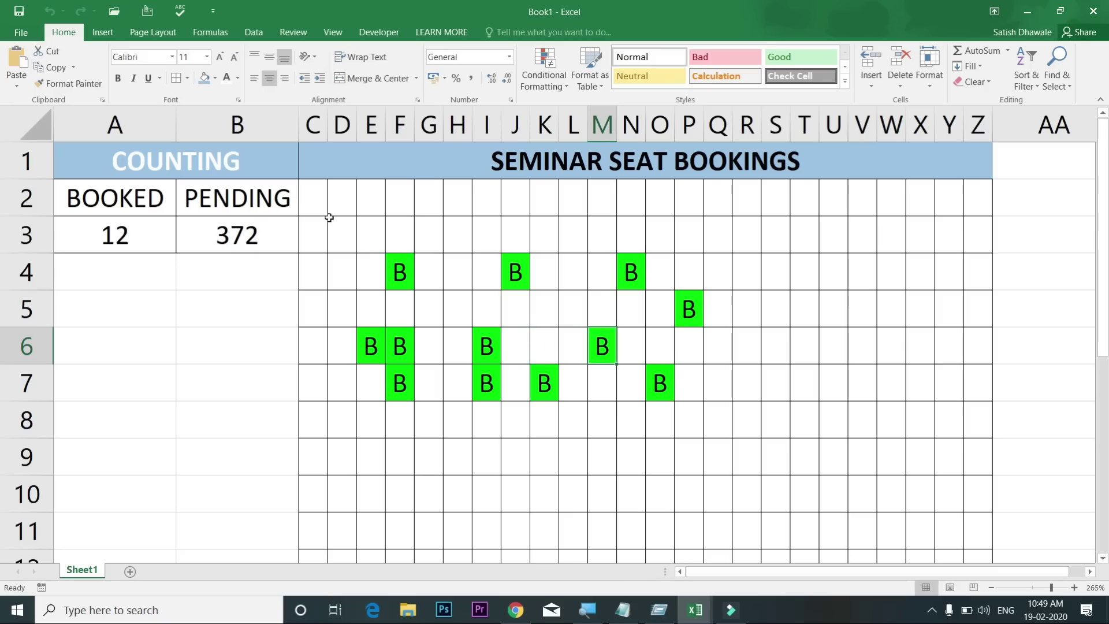
Step: Book seats U8, T10, N10, I10, G10, F9, K8, S8, T5 and U3
click(833, 419)
click(804, 493)
click(630, 494)
click(486, 494)
click(429, 494)
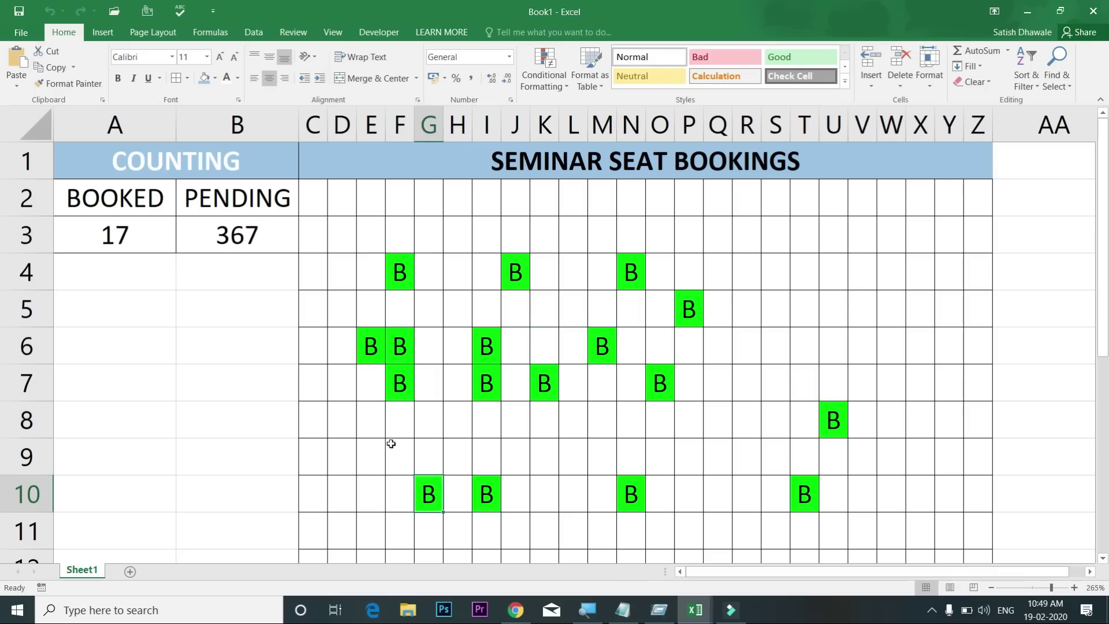
click(391, 443)
click(544, 420)
click(775, 420)
click(805, 309)
click(834, 234)
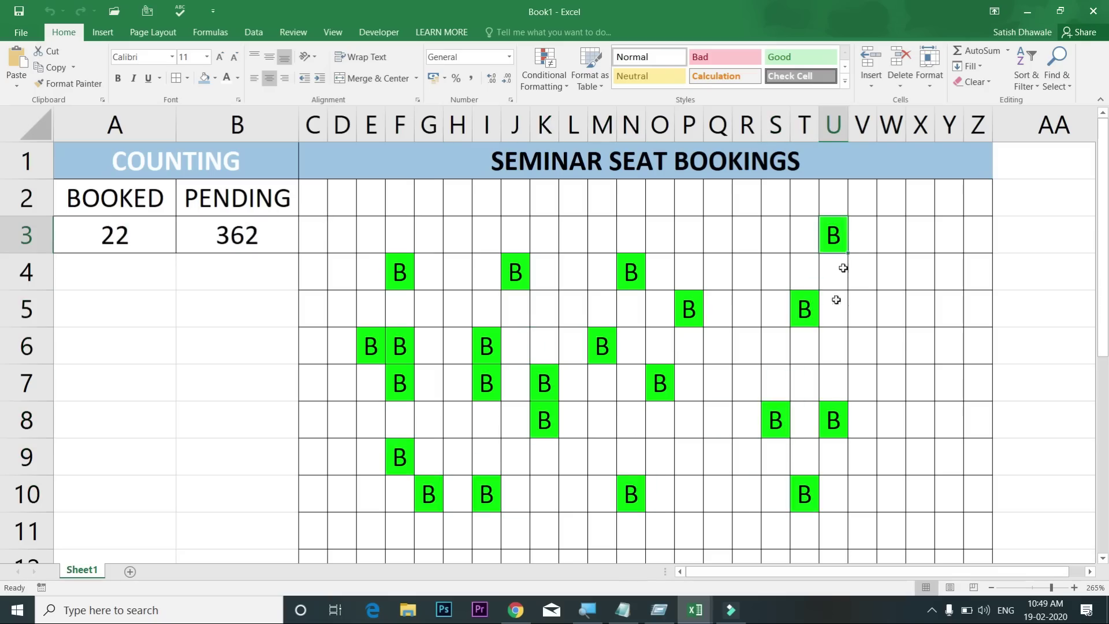
Step: Cancel the bookings in T5, P5, M6, K7 and I7, then book seat L7
double_click(803, 309)
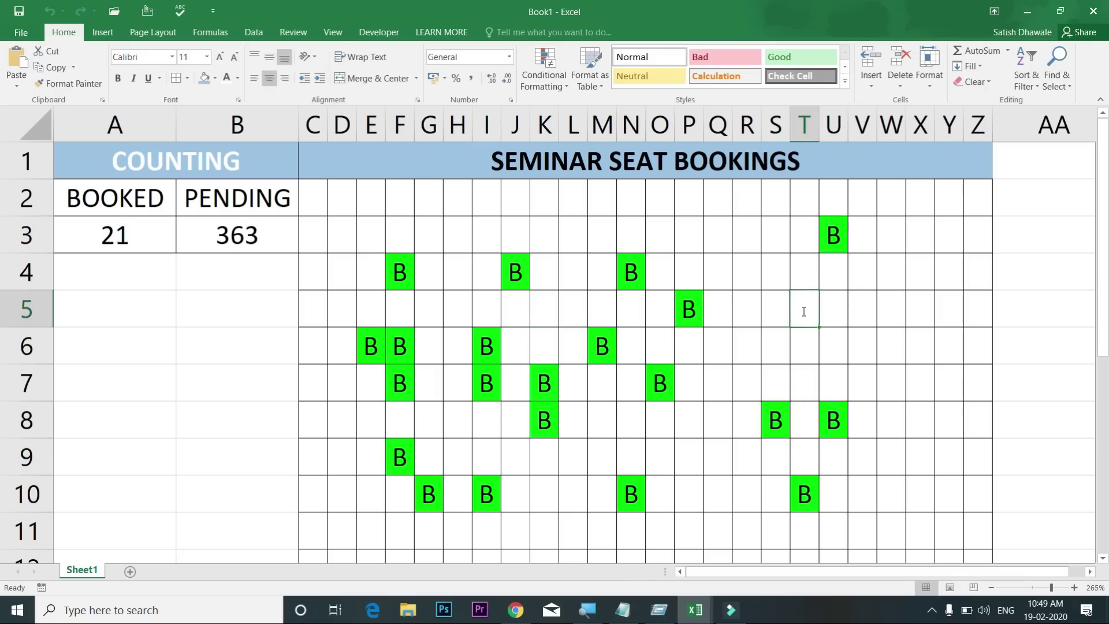
double_click(693, 307)
double_click(604, 346)
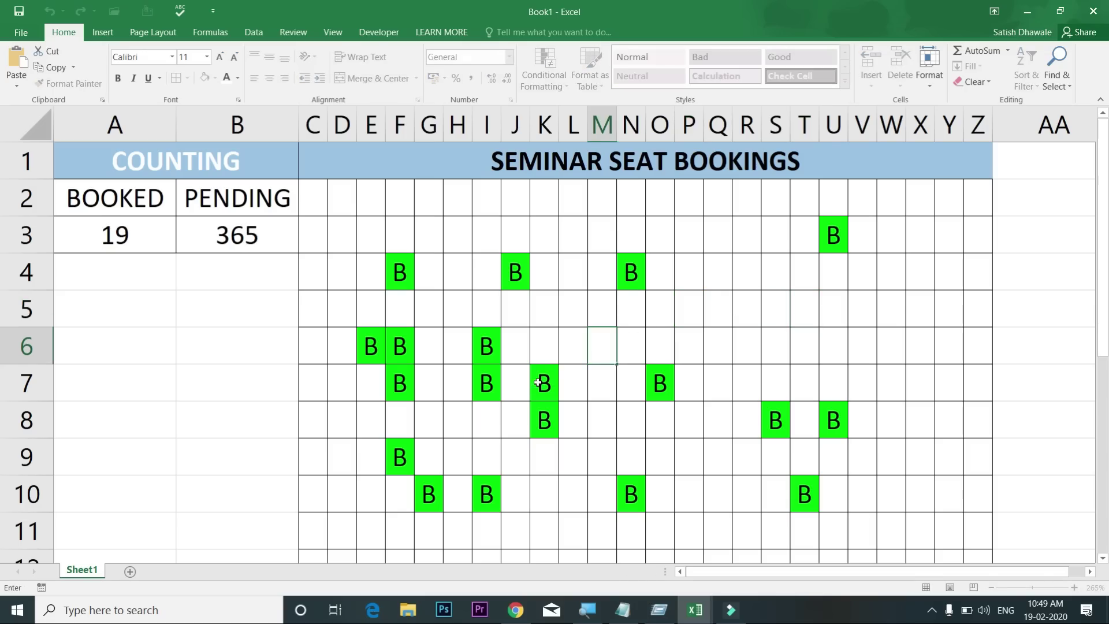
double_click(541, 382)
double_click(489, 382)
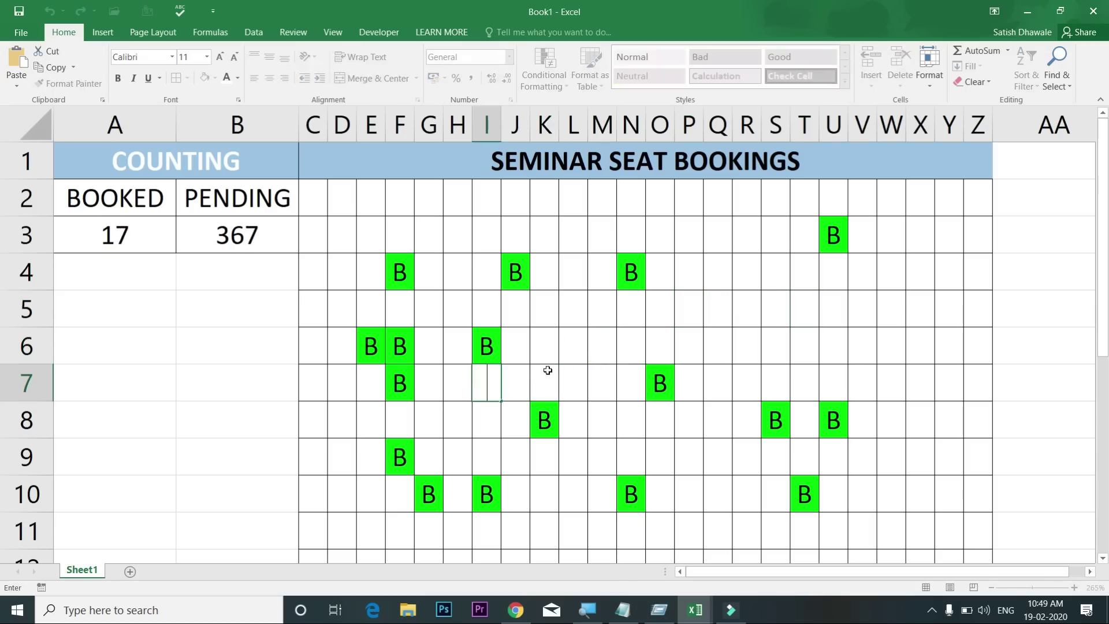
click(573, 383)
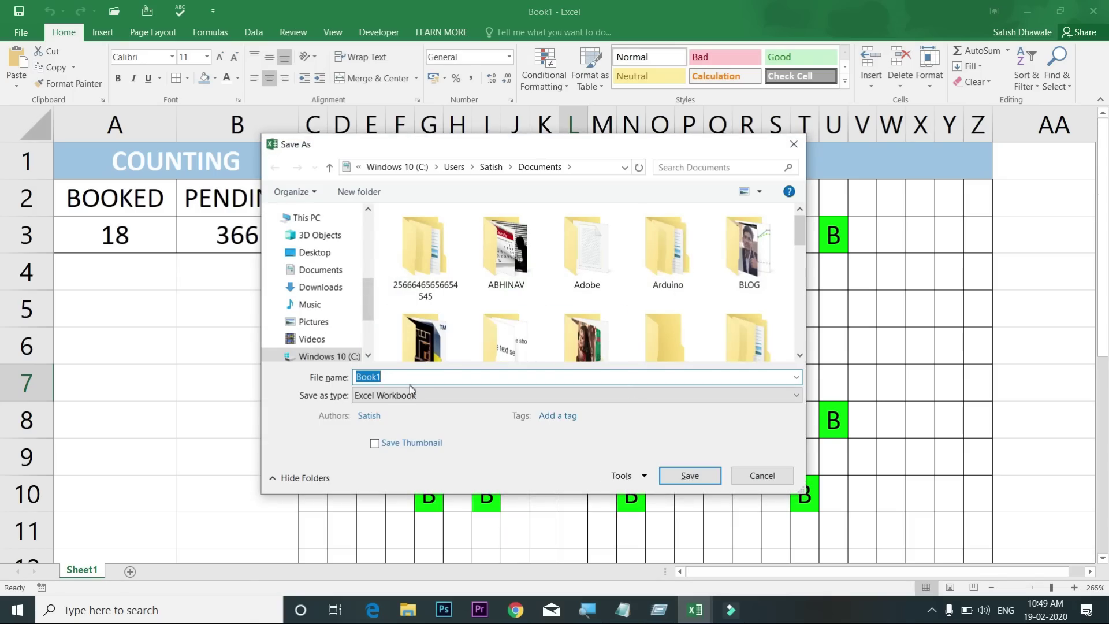
click(407, 395)
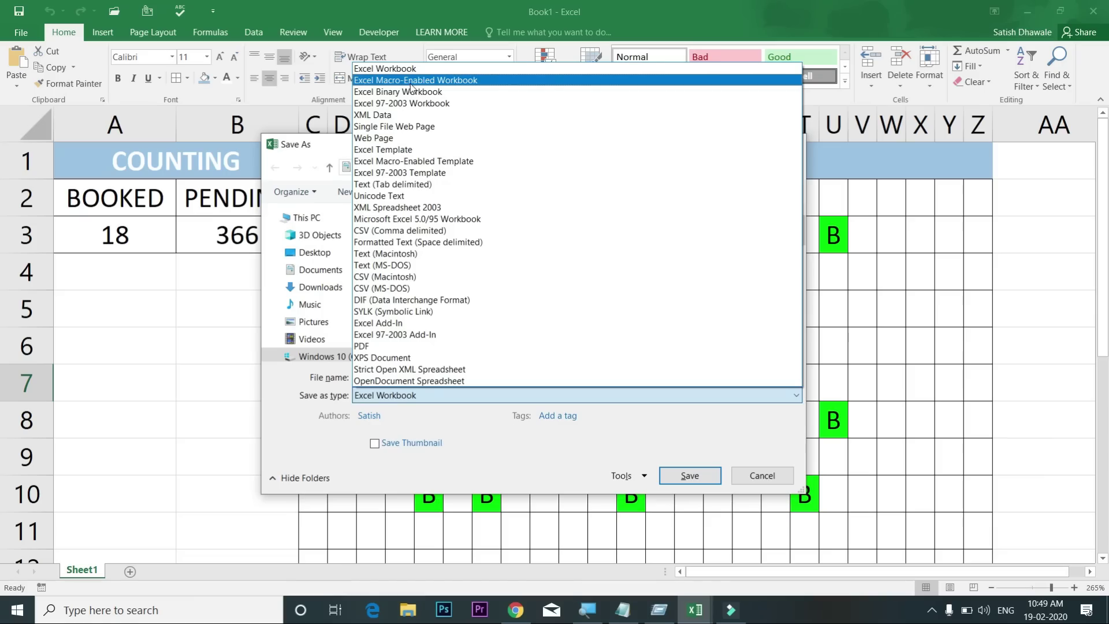
click(414, 81)
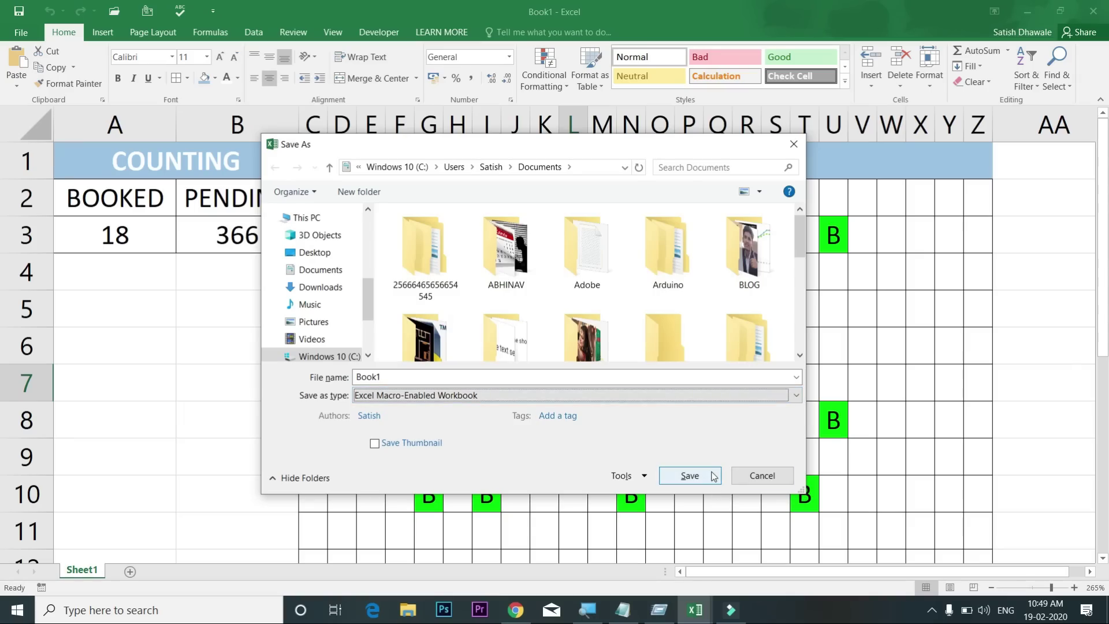
click(763, 476)
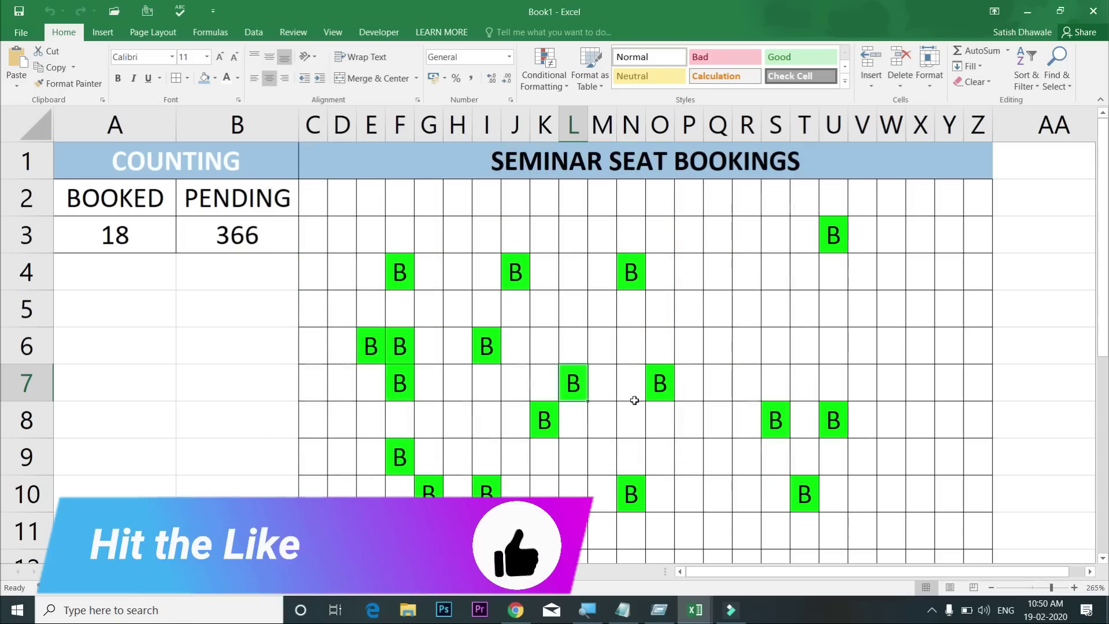
key(alt+F11)
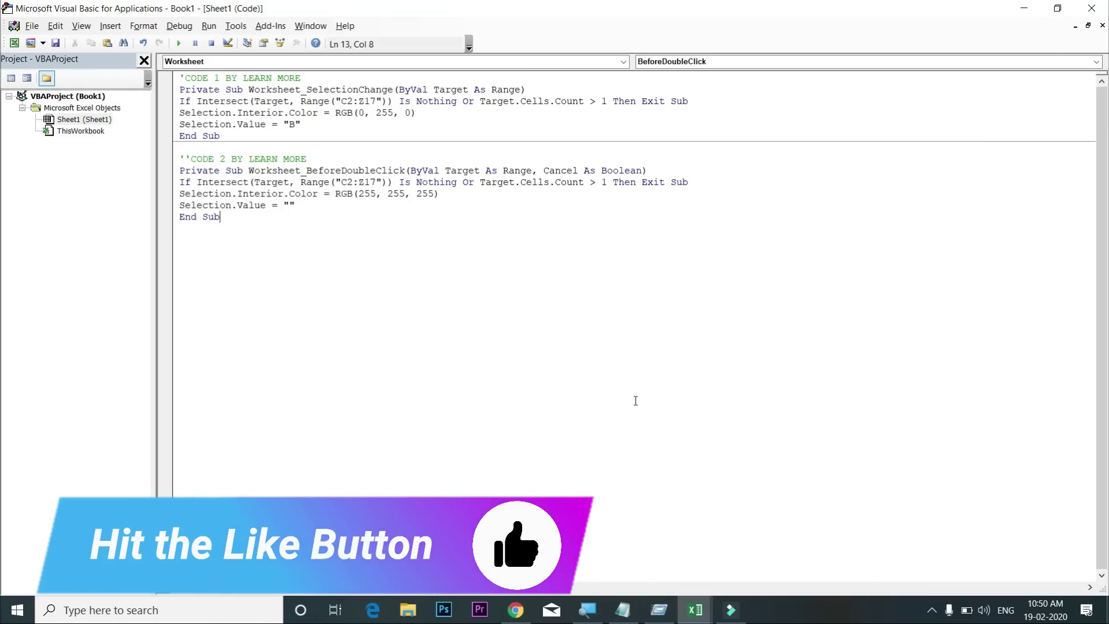
key(alt+F11)
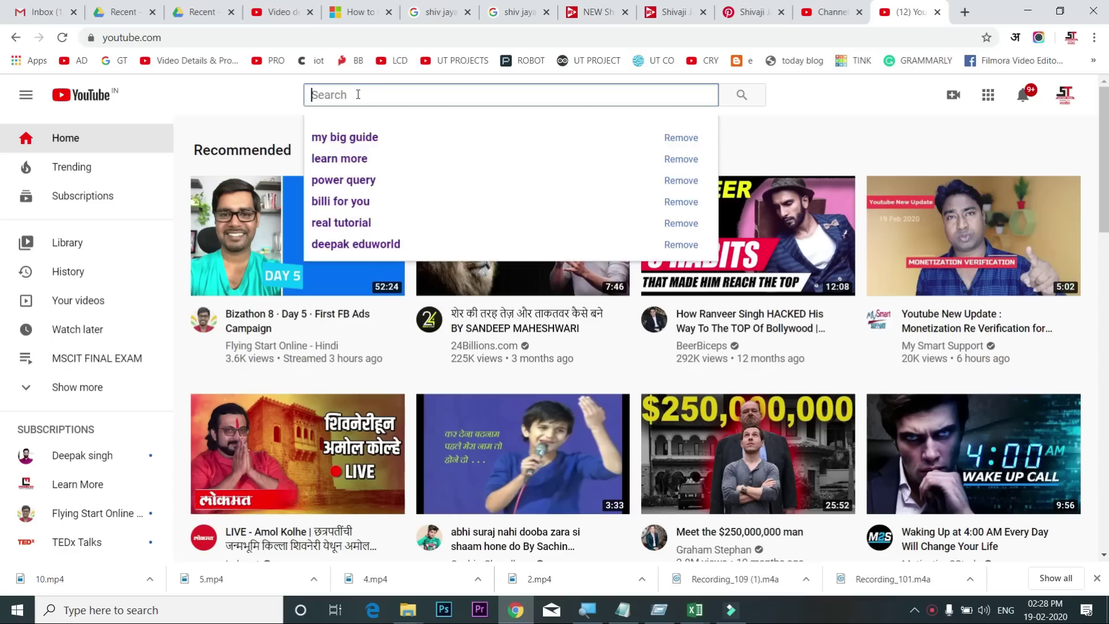
Step: Search 'Real tutorial', go to the Real Tutorial channel, and play Coreldraw Full Tutorial For Beginners to Advance
text(Real tutorial)
key(Return)
click(384, 301)
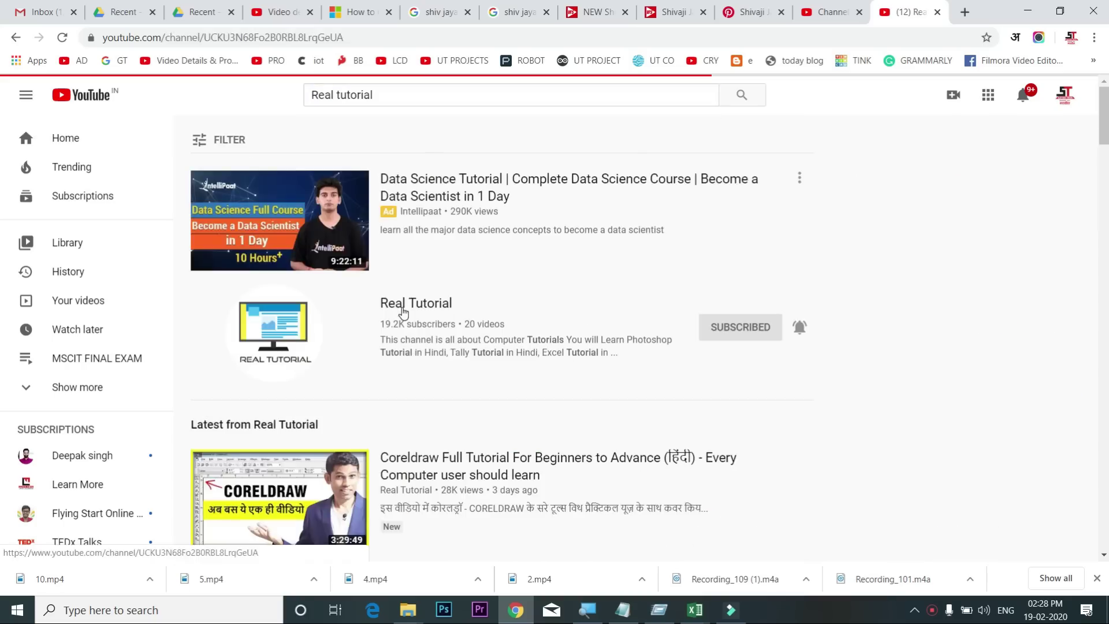
scroll(409, 298, down, 4)
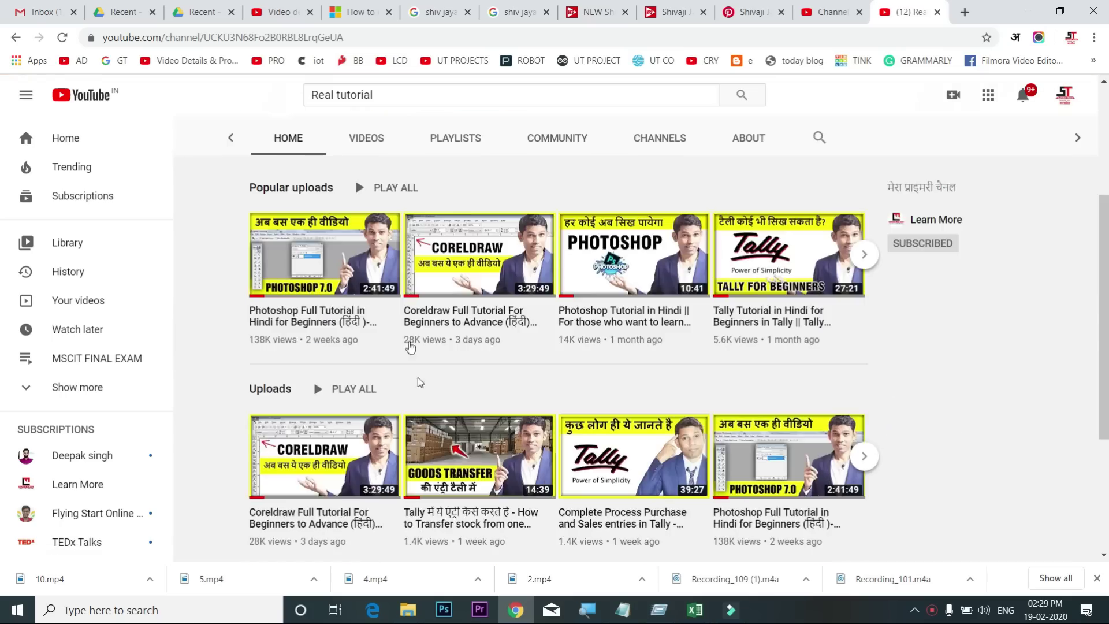
click(453, 322)
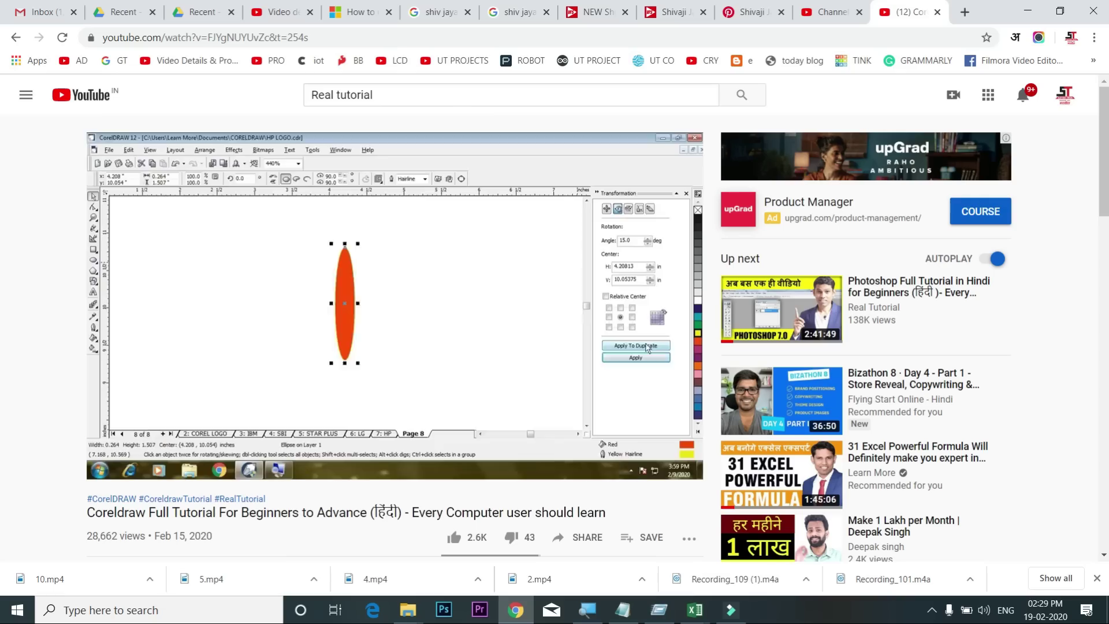